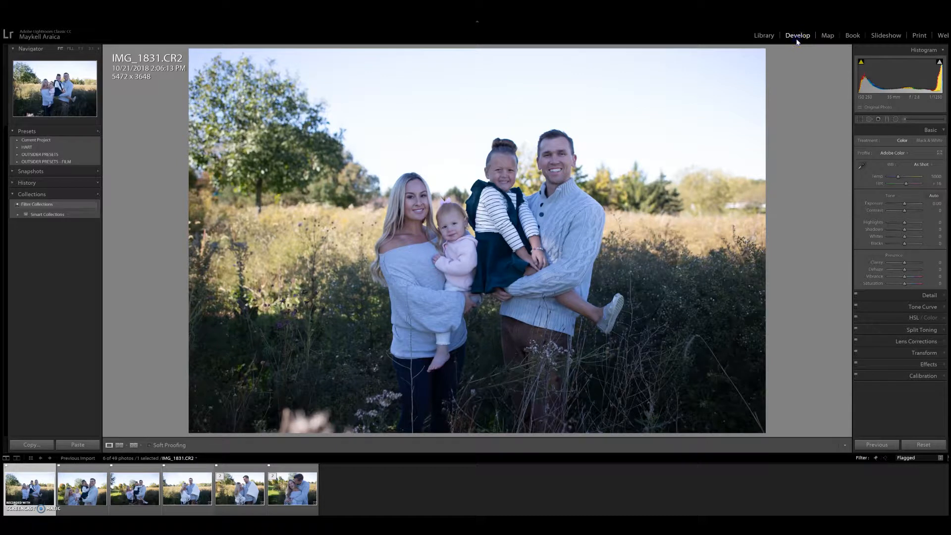
# Adjust IMG_1831 to Exposure +0.58, Contrast +35, Shadows −16, Blacks −12 and Temp 6419
pyautogui.click(903, 213)
pyautogui.moveTo(906, 212); pyautogui.dragTo(901, 245)
pyautogui.click(905, 229)
pyautogui.click(904, 244)
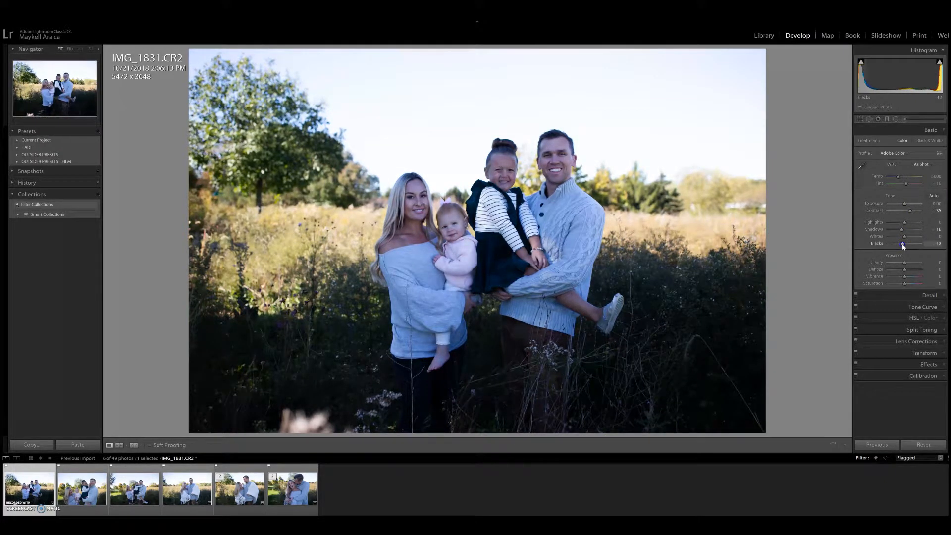
pyautogui.moveTo(904, 204); pyautogui.dragTo(904, 181)
pyautogui.click(889, 181)
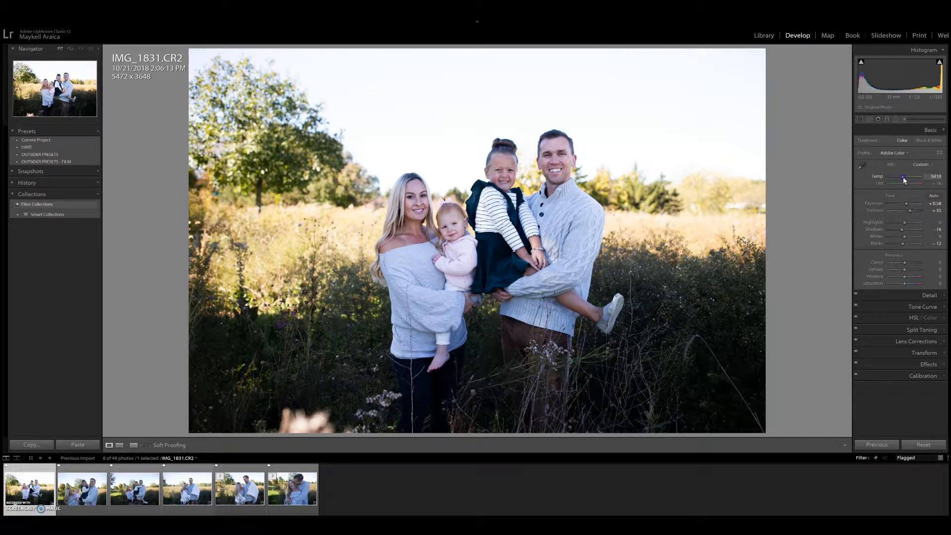
# Sample the white balance from the woman's gray sweater, and refine IMG_1831 to Temp 8503, Contrast +38 and Clarity +9
pyautogui.click(863, 166)
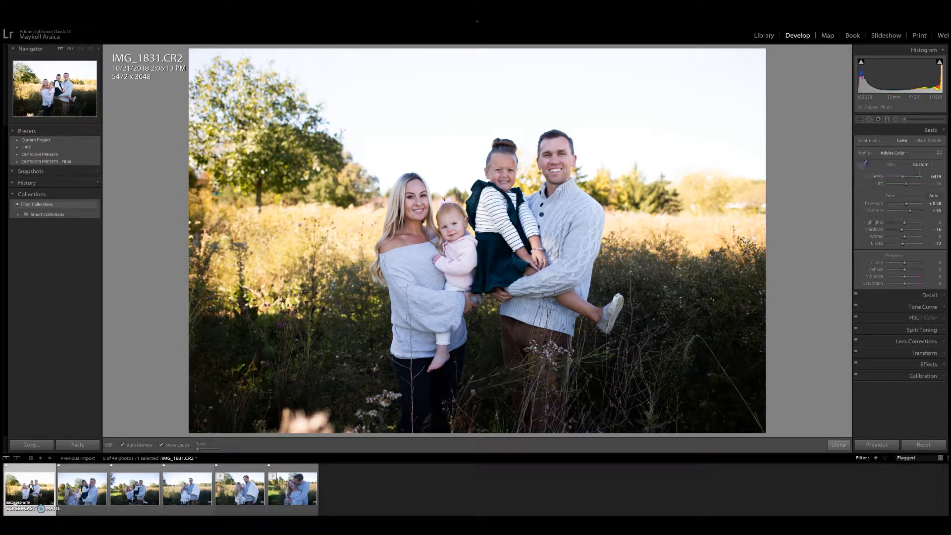
pyautogui.click(408, 261)
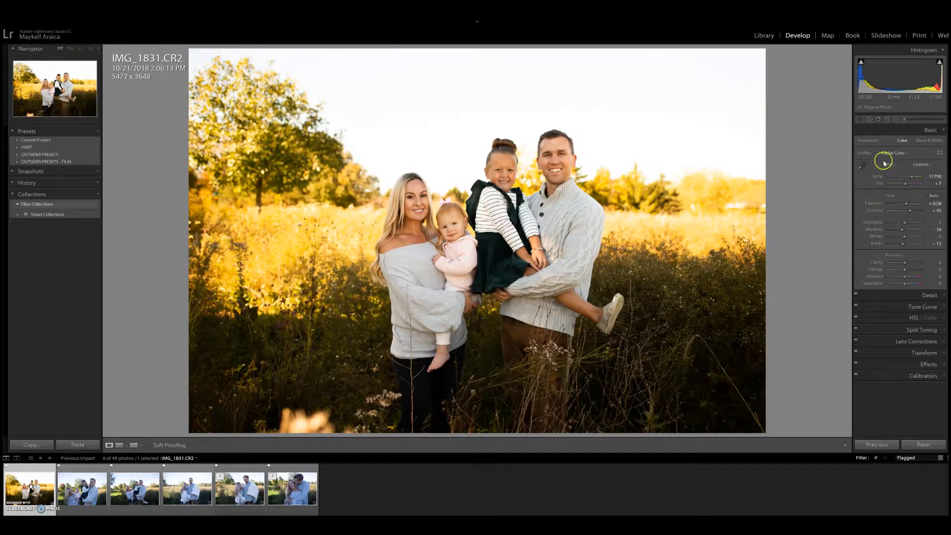
pyautogui.moveTo(915, 183); pyautogui.dragTo(907, 180)
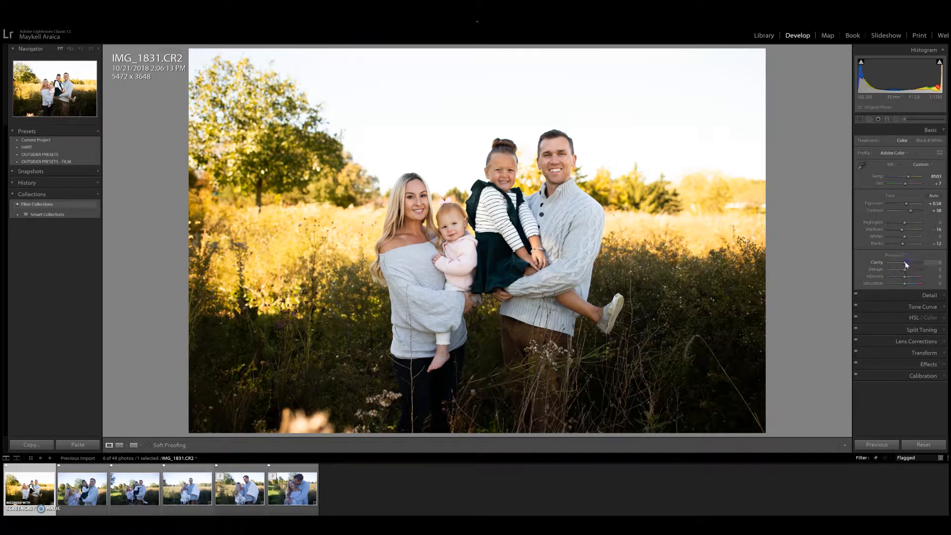
pyautogui.moveTo(906, 265); pyautogui.dragTo(907, 265)
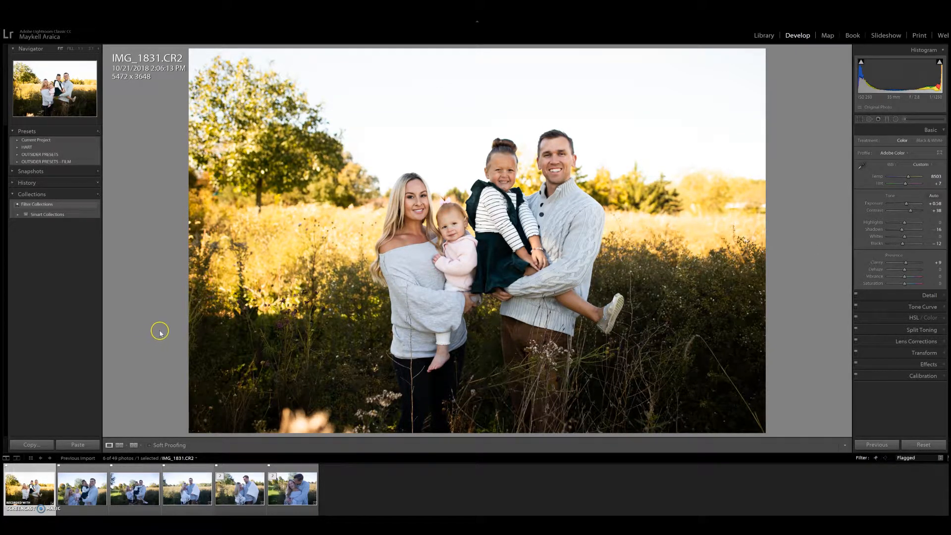
# Add the five other filmstrip photos to the selection, keeping IMG_1831 as the active photo
pyautogui.click(84, 486)
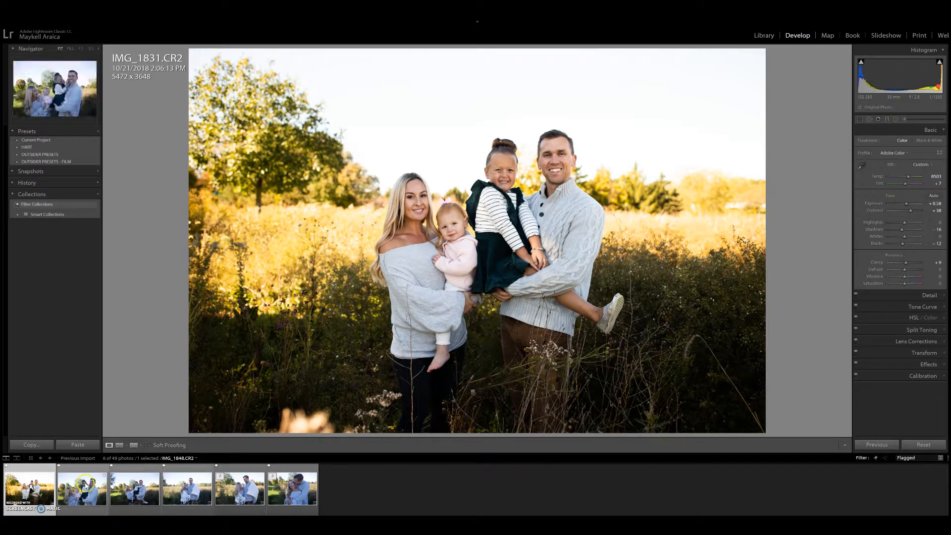
pyautogui.keyDown('ctrl'); pyautogui.click(129, 488); pyautogui.keyUp('ctrl')
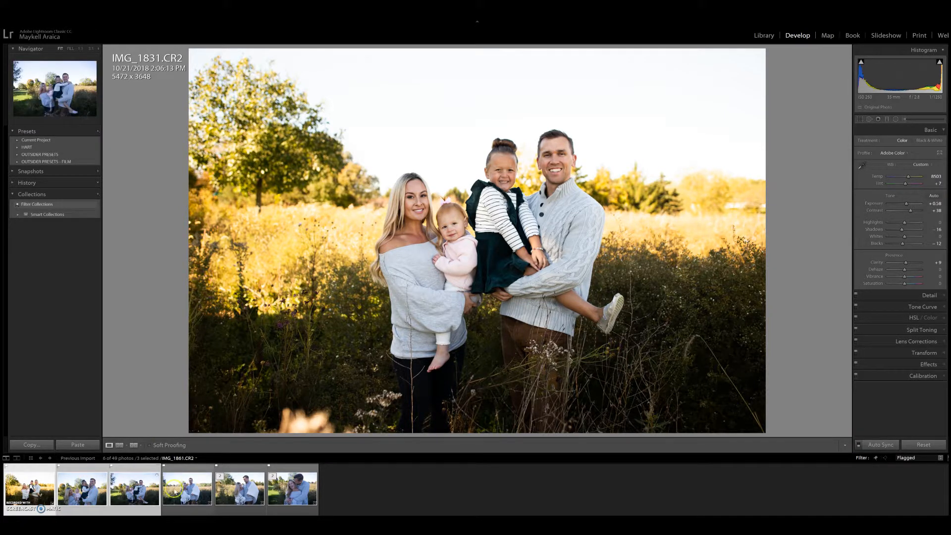
pyautogui.keyDown('ctrl'); pyautogui.click(194, 491); pyautogui.keyUp('ctrl')
pyautogui.keyDown('ctrl'); pyautogui.click(240, 488); pyautogui.keyUp('ctrl')
pyautogui.keyDown('ctrl'); pyautogui.click(292, 488); pyautogui.keyUp('ctrl')
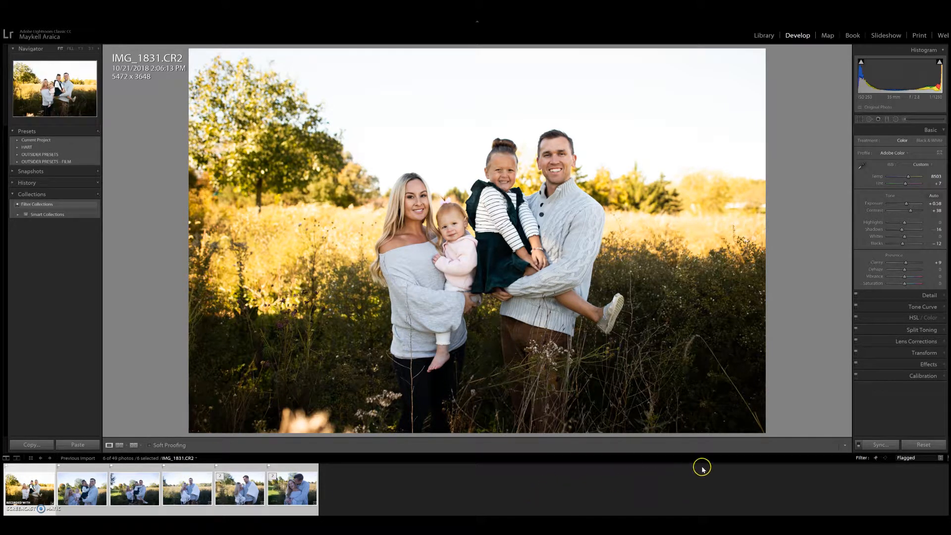
# Synchronize IMG_1831's white balance, basic tone, clarity, dehaze and calibration to the selected photos, excluding tone curve, sharpening, color, split toning, local adjustments, spot removal and crop
pyautogui.click(880, 445)
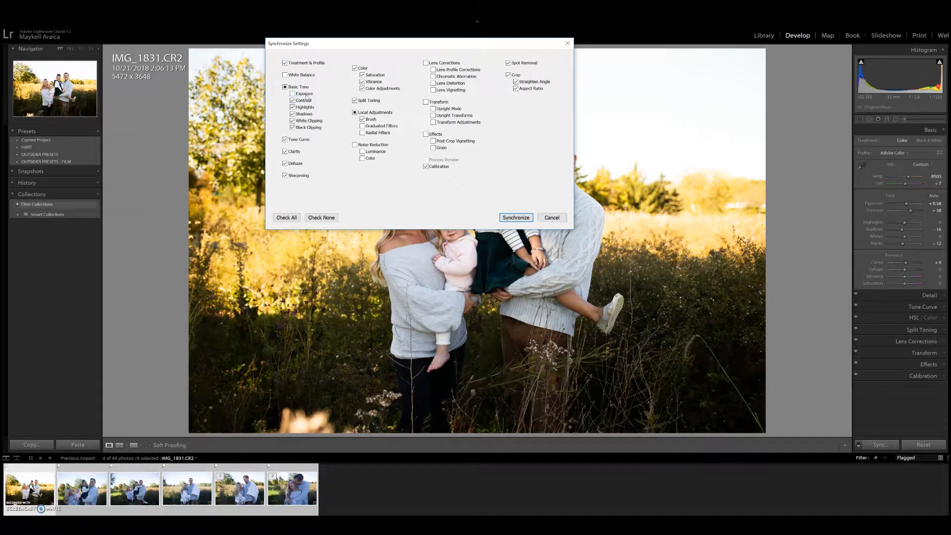
pyautogui.click(285, 75)
pyautogui.click(292, 94)
pyautogui.click(285, 140)
pyautogui.click(285, 151)
pyautogui.click(285, 163)
pyautogui.click(285, 177)
pyautogui.click(285, 176)
pyautogui.click(354, 68)
pyautogui.click(354, 101)
pyautogui.click(355, 113)
pyautogui.click(432, 70)
pyautogui.click(508, 63)
pyautogui.click(508, 63)
pyautogui.click(508, 76)
pyautogui.click(523, 220)
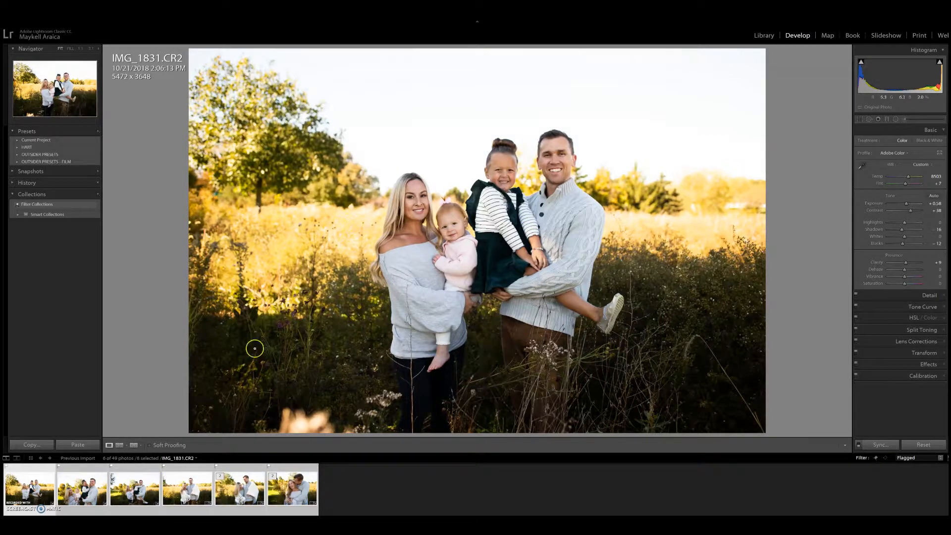
# Review the synchronized look on each of the other photos, ending back on IMG_1831
pyautogui.click(98, 487)
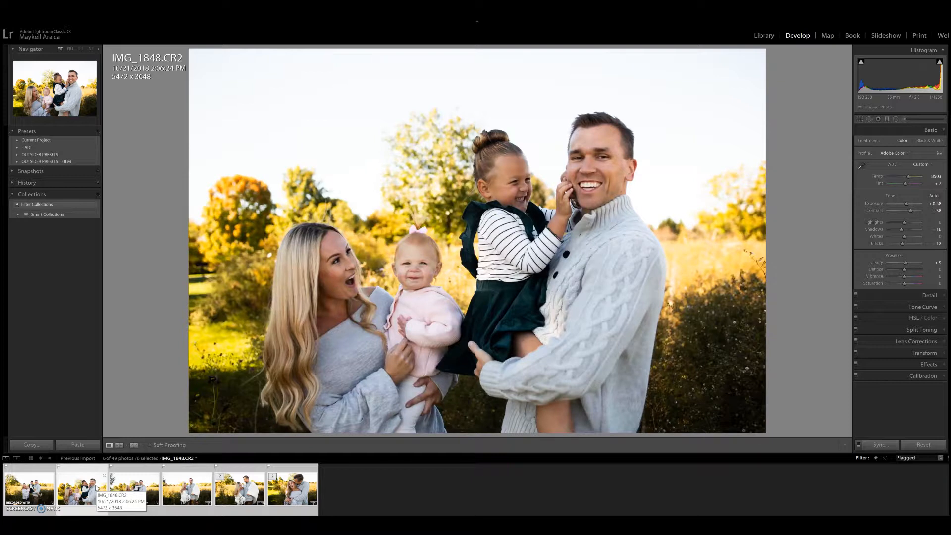
pyautogui.click(128, 490)
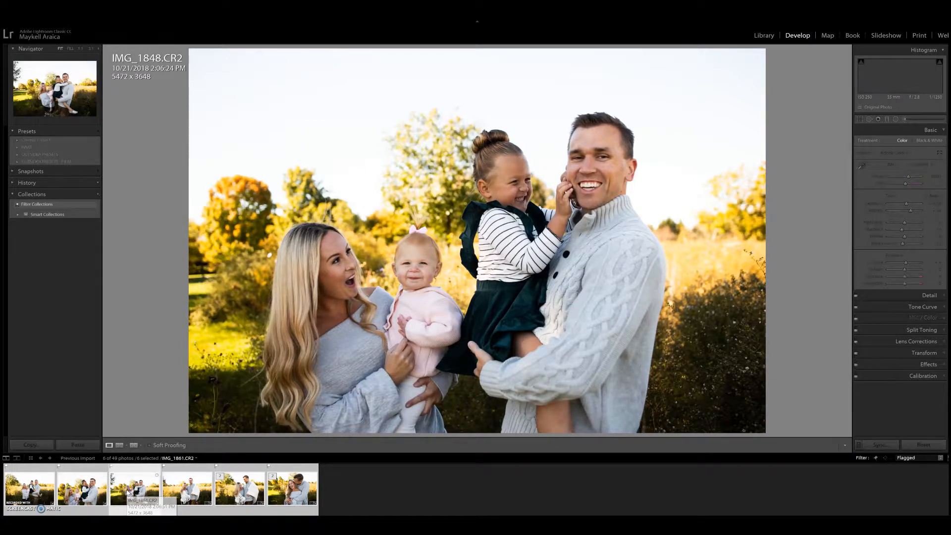
pyautogui.click(171, 480)
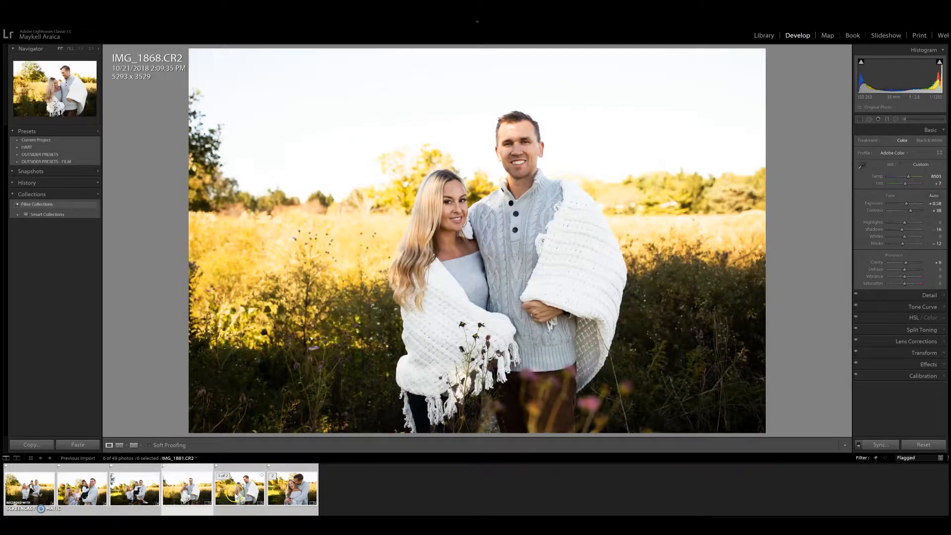
pyautogui.click(262, 493)
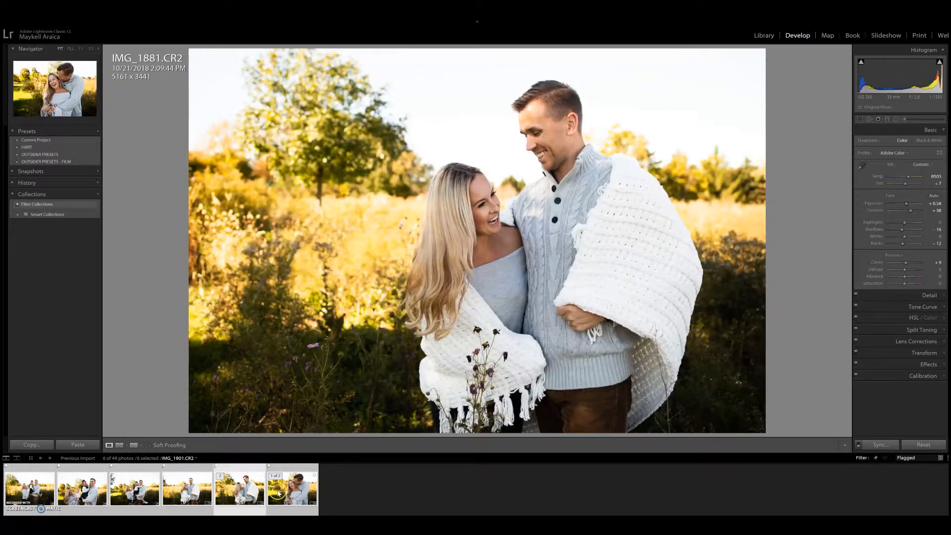
pyautogui.click(275, 492)
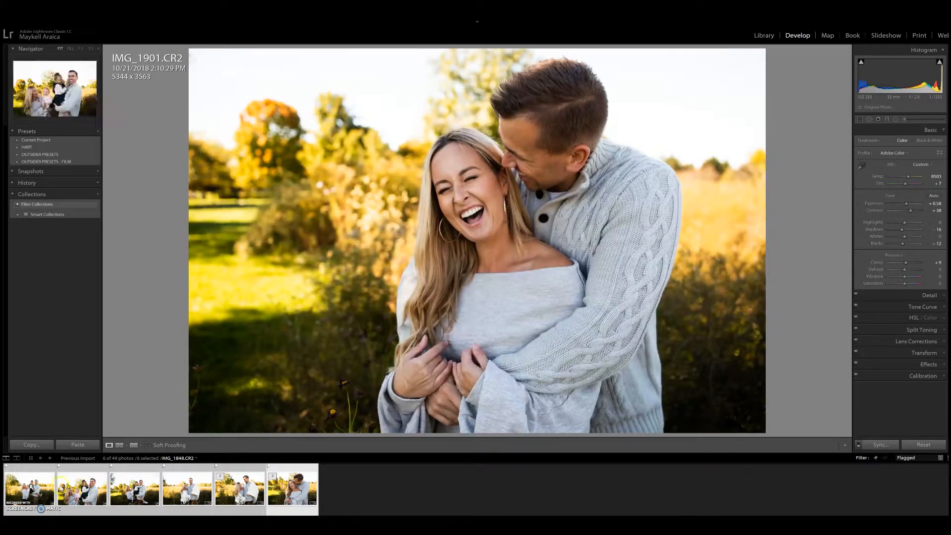
pyautogui.click(35, 484)
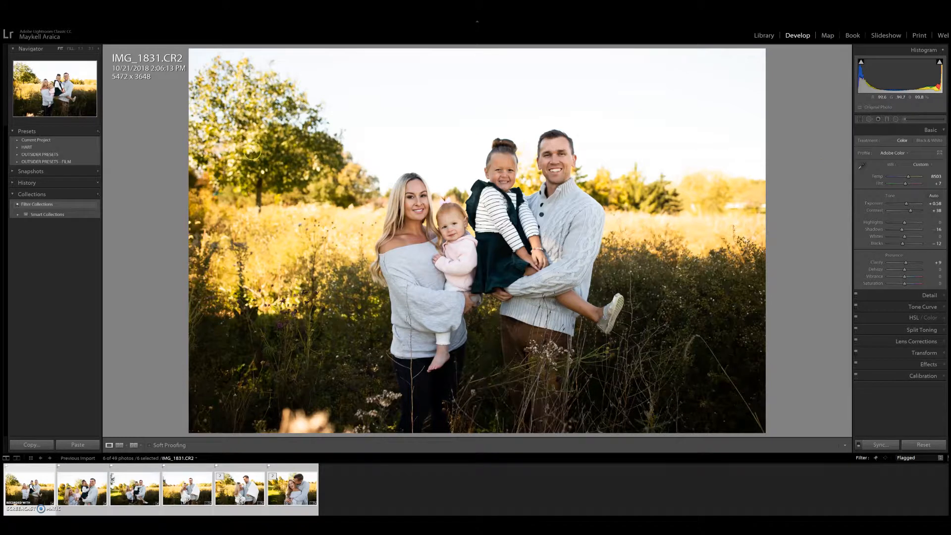
# Expand the OUTSIDER PRESETS - FILM group and try the Bear Mountain Film preset on IMG_1831
pyautogui.click(17, 162)
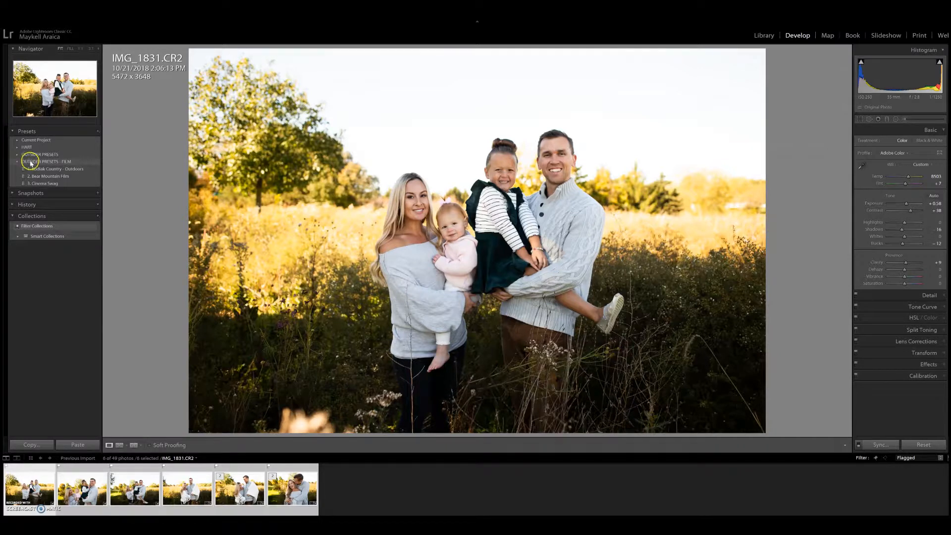
pyautogui.click(70, 177)
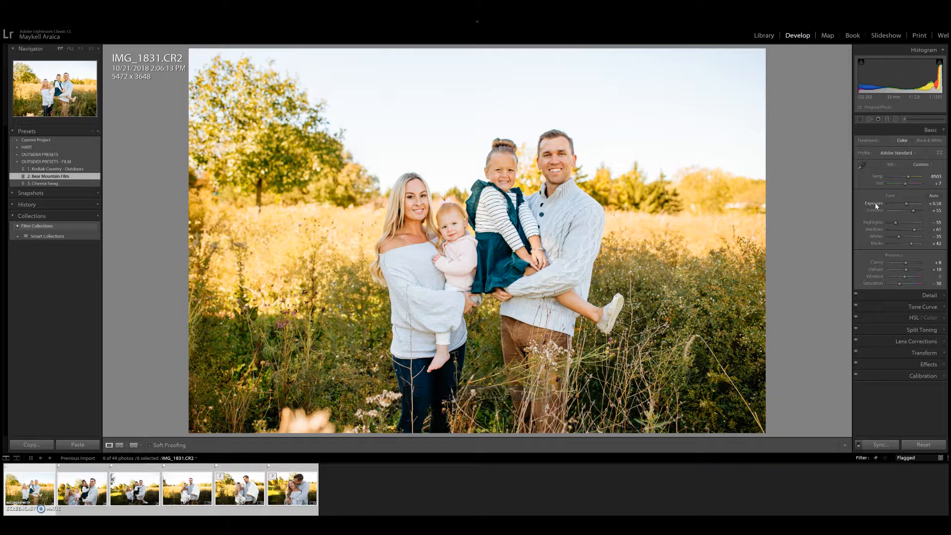
# Reset IMG_1831's develop settings and synchronize the reset settings to the other selected photos
pyautogui.click(932, 448)
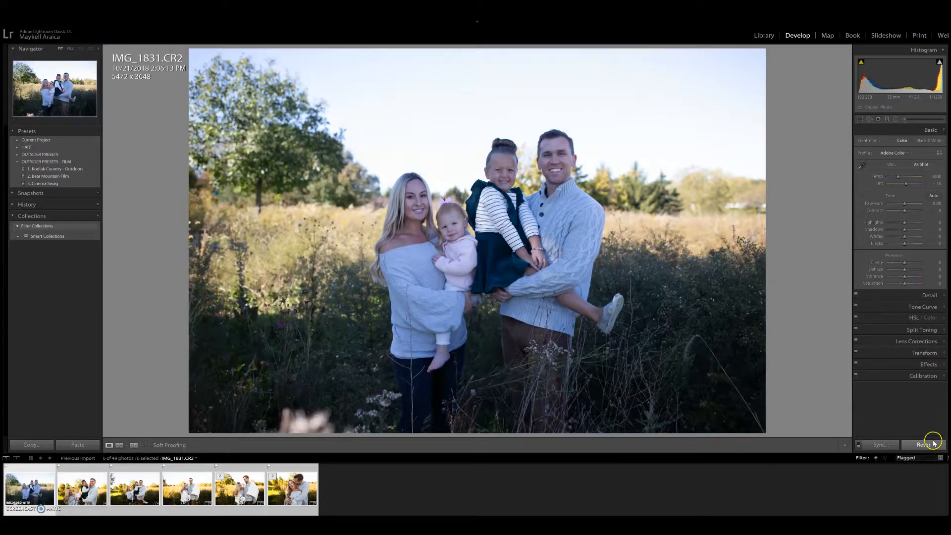
pyautogui.click(881, 445)
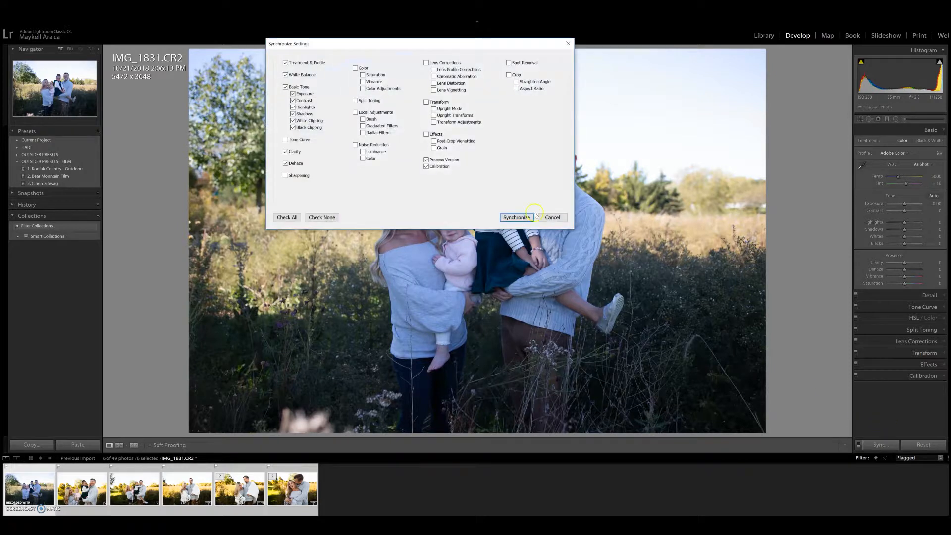
pyautogui.click(516, 218)
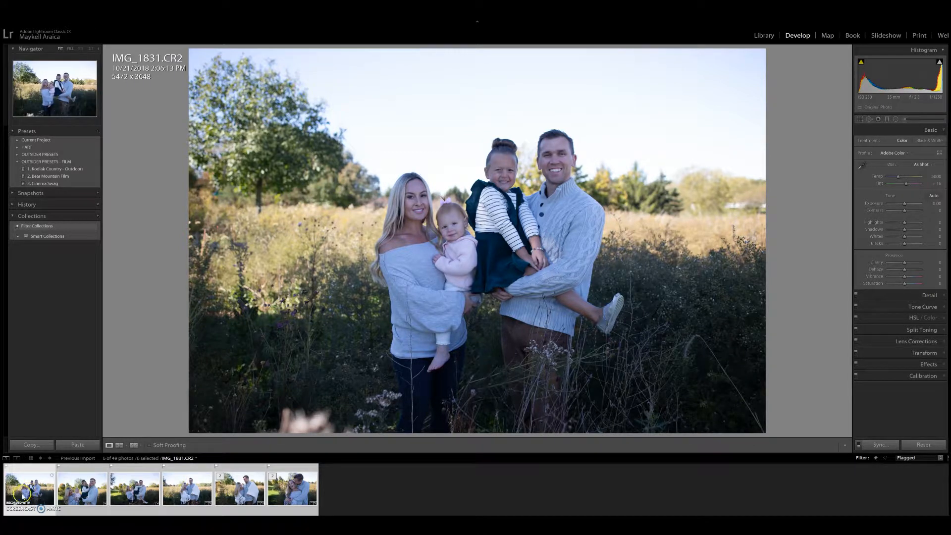
# Select only IMG_1831 and apply the Bear Mountain Film preset to it
pyautogui.click(27, 494)
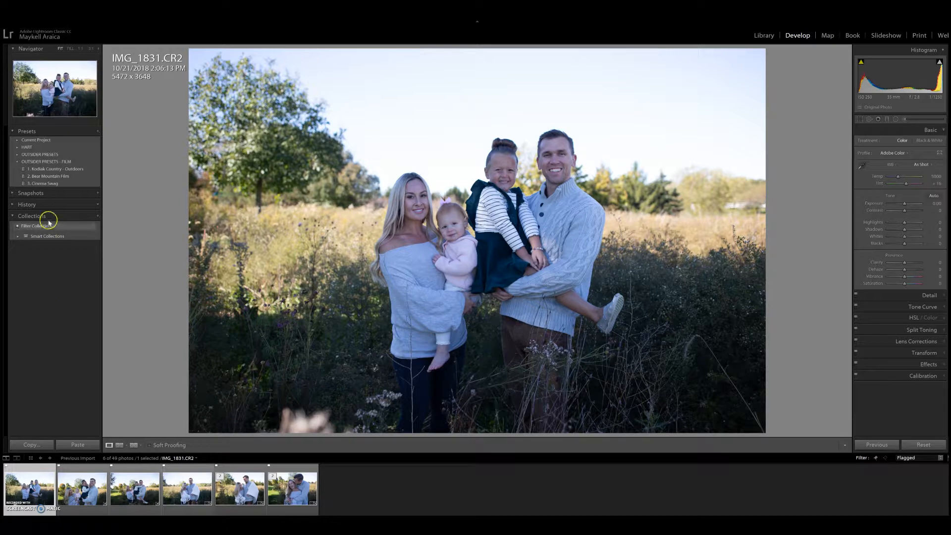
pyautogui.click(47, 177)
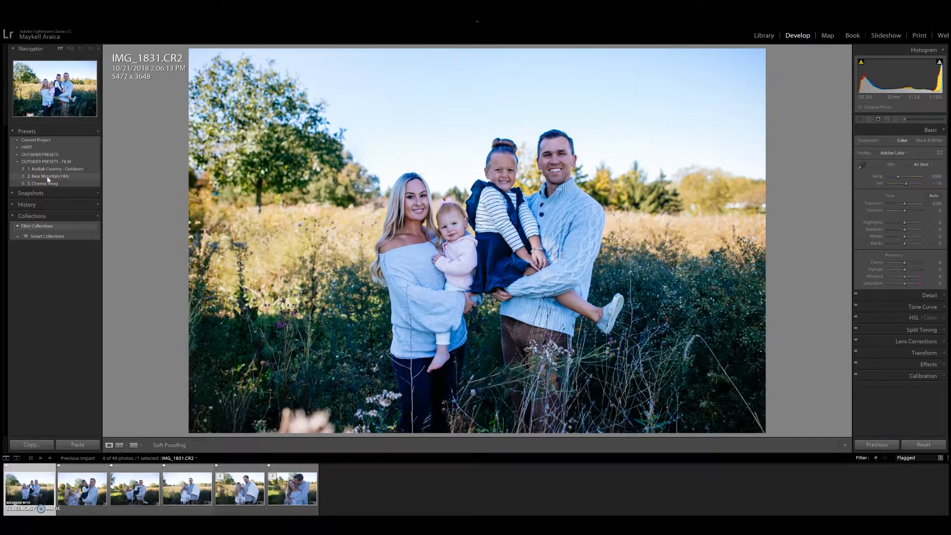
pyautogui.click(47, 176)
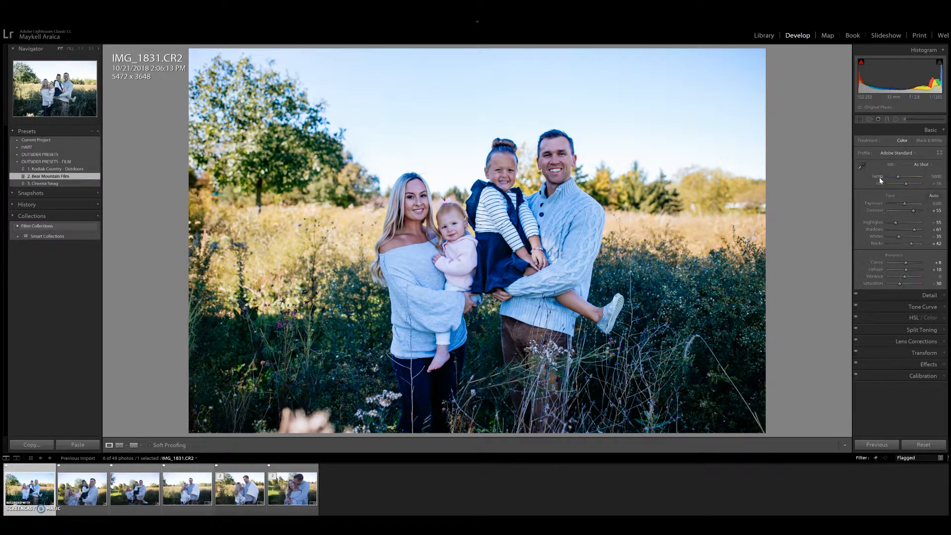
# Warm up IMG_1831 by raising its white balance temperature to 5750
pyautogui.press('+')
pyautogui.press('+')
pyautogui.press('+')
pyautogui.press('+')
pyautogui.press('+')
pyautogui.press('+')
pyautogui.press('+')
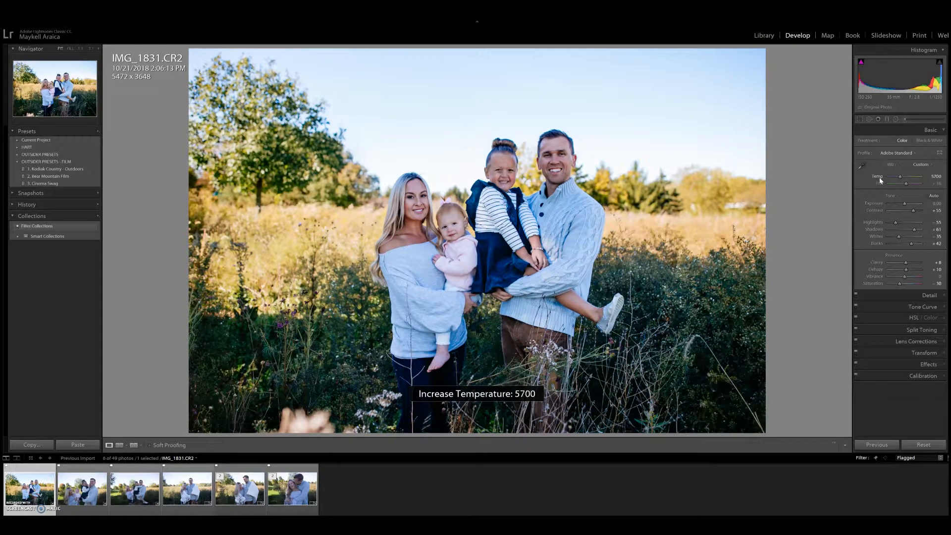
# Raise IMG_1831's Exposure to +0.30 and its Contrast to +67
pyautogui.click(875, 204)
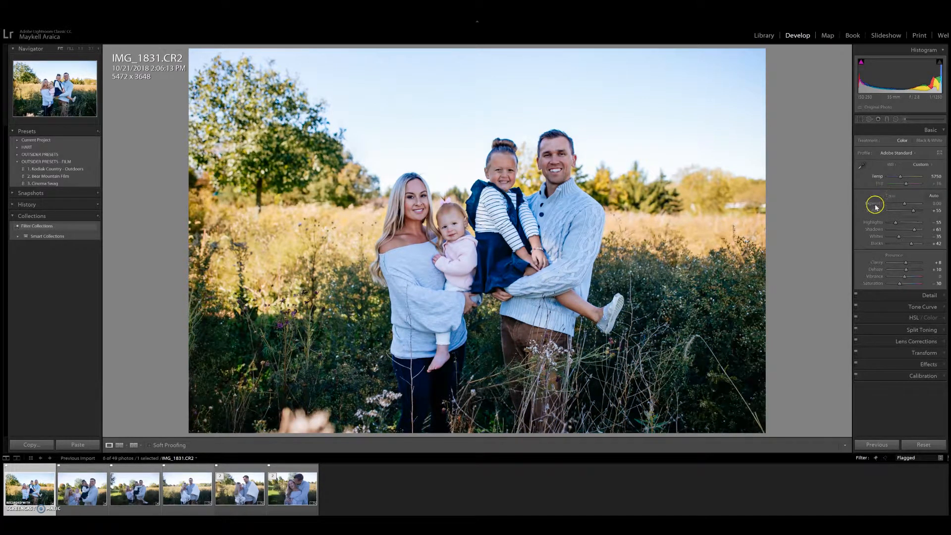
pyautogui.press('+')
pyautogui.press('+')
pyautogui.press('+')
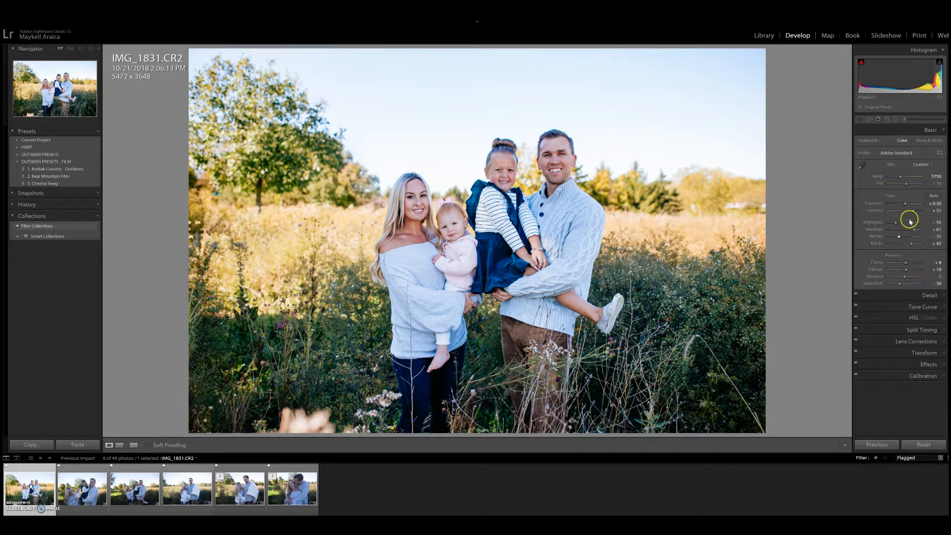
pyautogui.moveTo(913, 213); pyautogui.dragTo(916, 213)
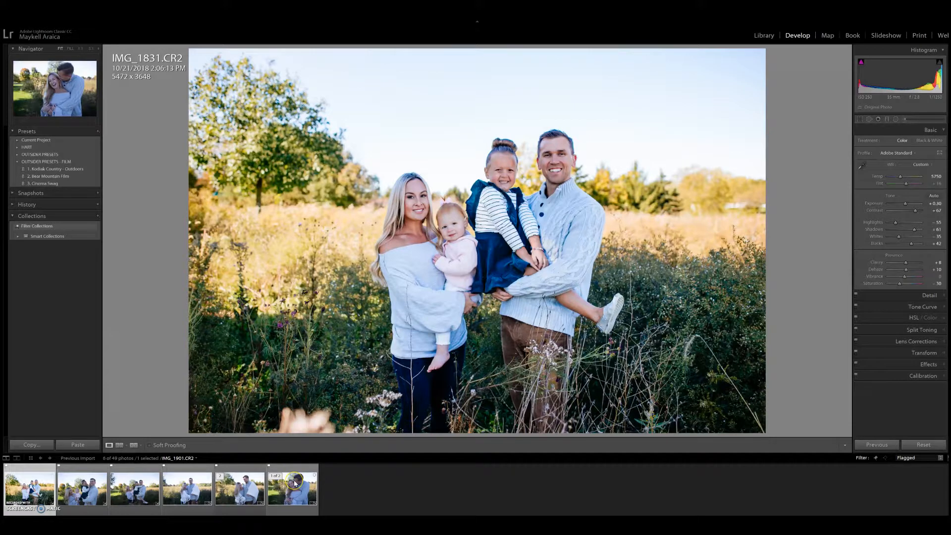
# Select all six photos and synchronize IMG_1831's settings to them, excluding local adjustments, lens corrections, transform, effects, spot removal and crop
pyautogui.hotkey('ctrl', 'a')
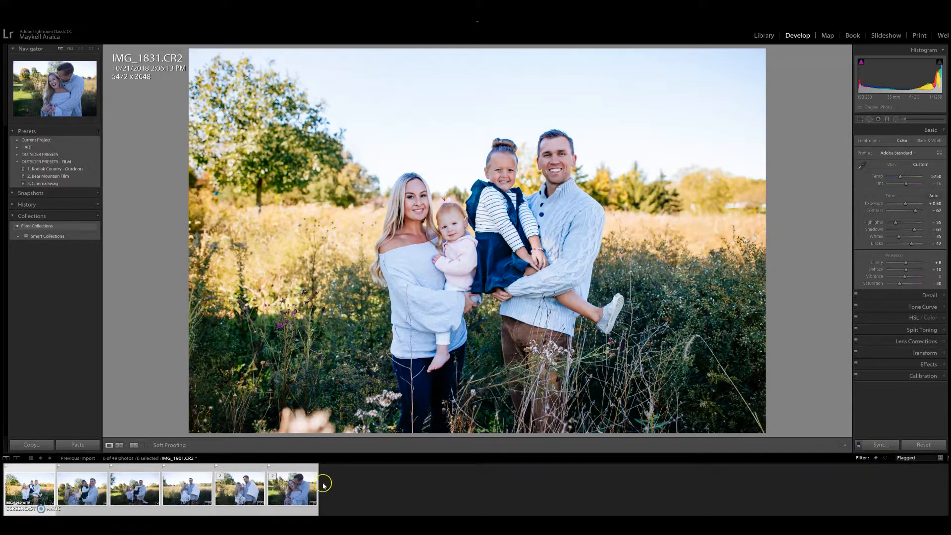
pyautogui.click(880, 444)
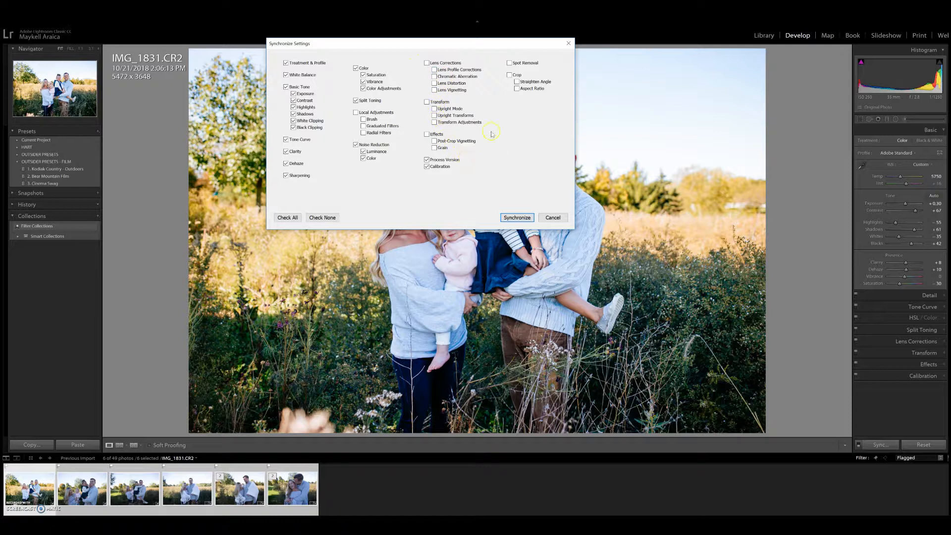
pyautogui.click(513, 220)
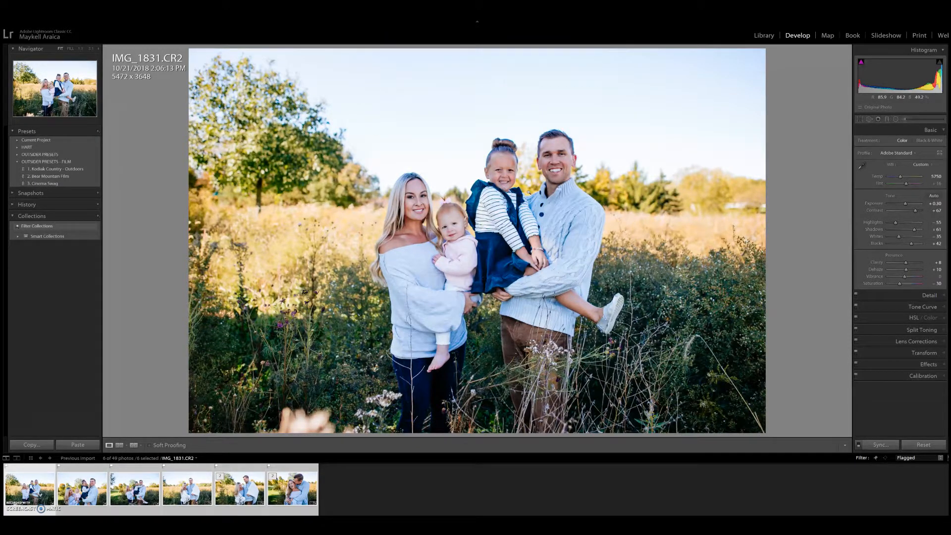
# Go through the six photos one after another, from IMG_1831 to IMG_1901, to check the synchronized edits
pyautogui.click(44, 495)
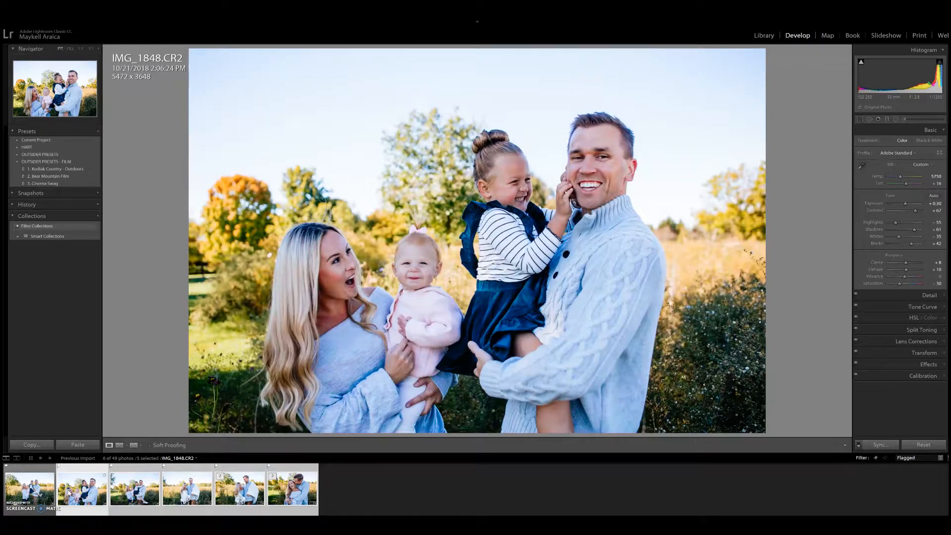
pyautogui.click(112, 489)
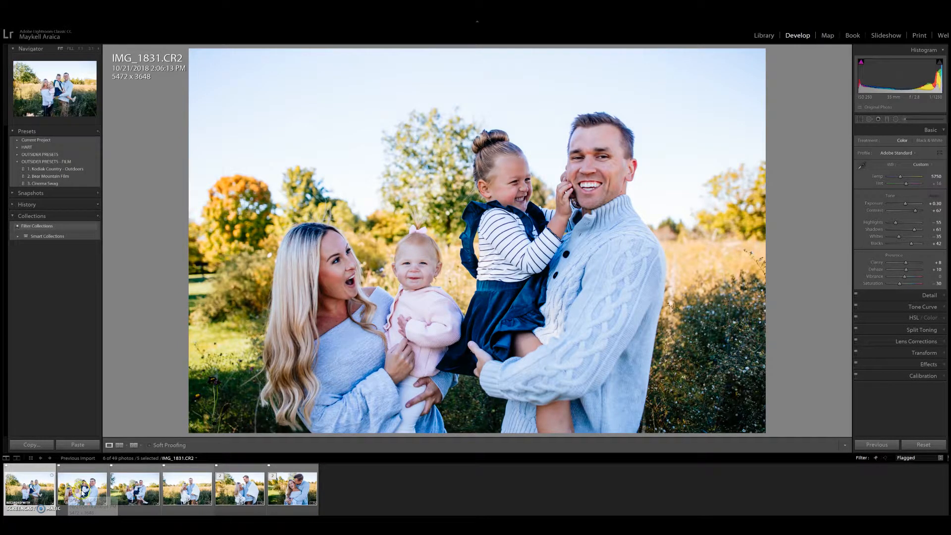
pyautogui.click(127, 487)
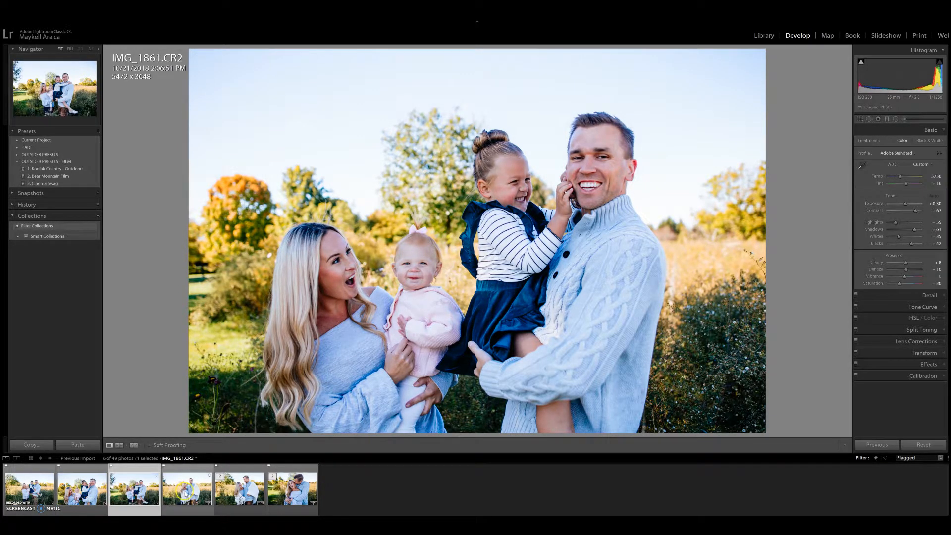
pyautogui.click(185, 492)
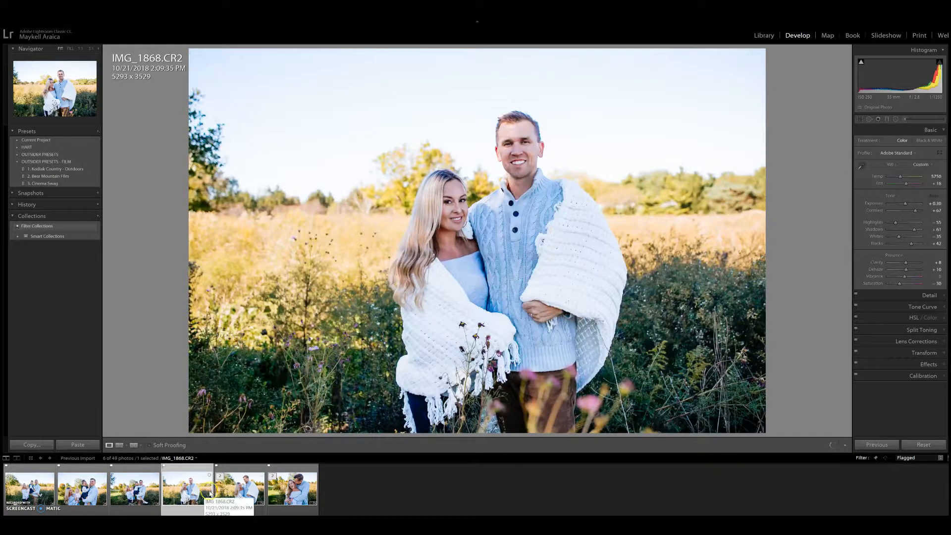
pyautogui.click(233, 486)
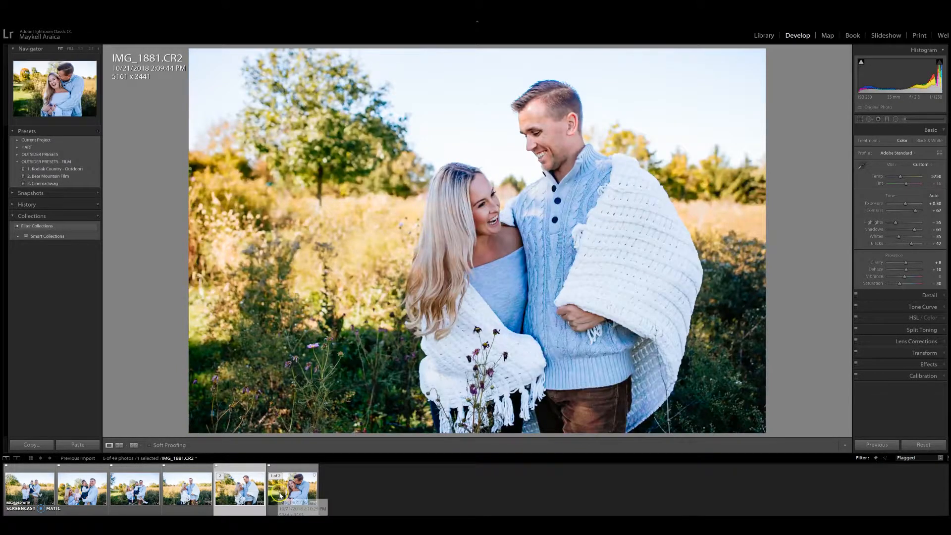
pyautogui.click(280, 495)
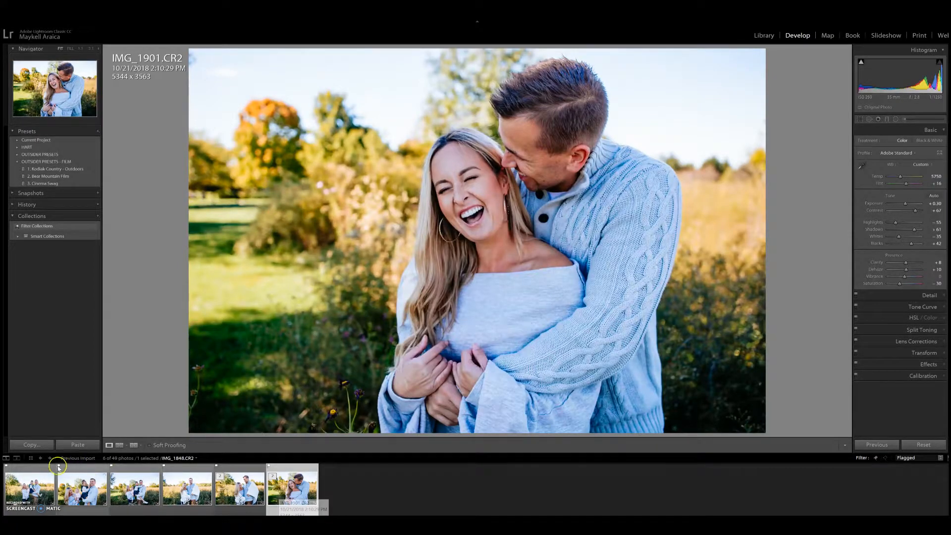
# Select all six photos with IMG_1831 active, turn on Auto Sync, and reset their develop settings
pyautogui.click(34, 485)
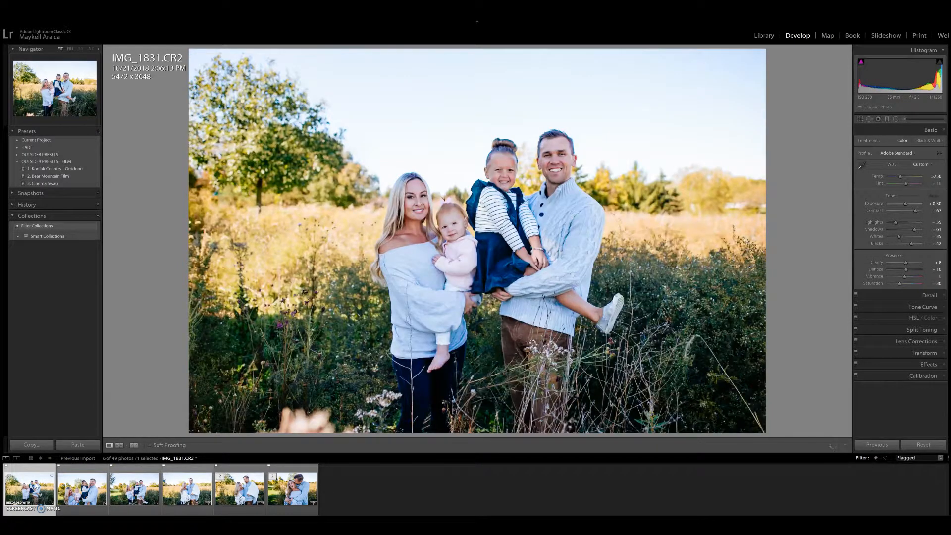
pyautogui.hotkey('ctrl', 'a')
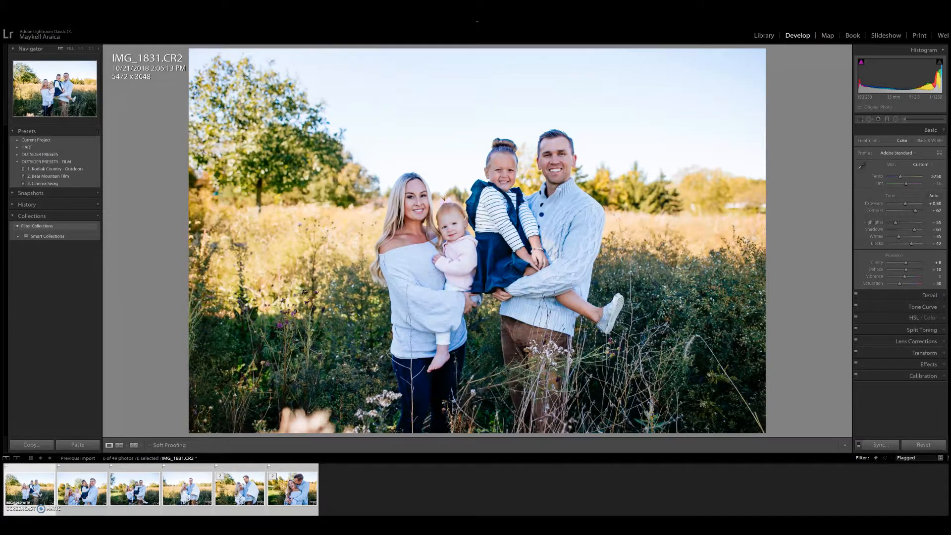
pyautogui.click(860, 446)
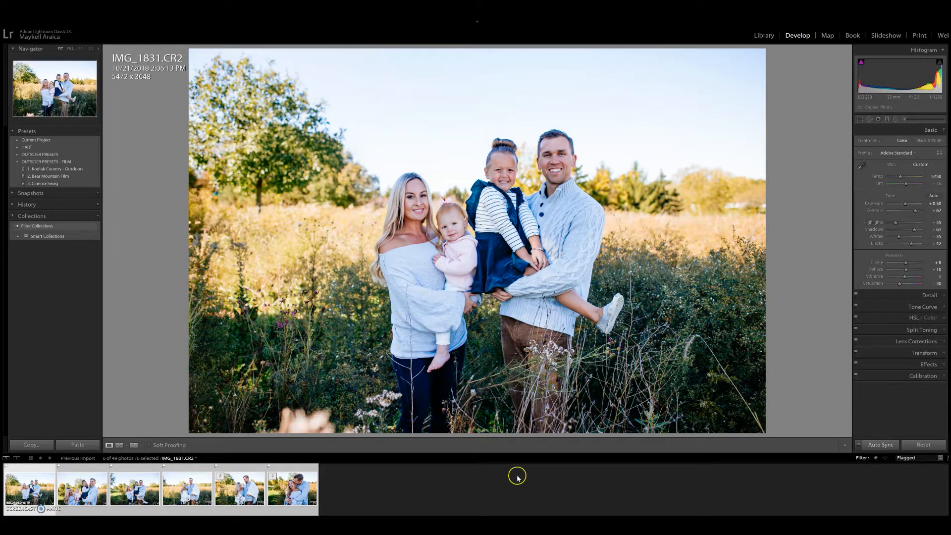
pyautogui.click(923, 445)
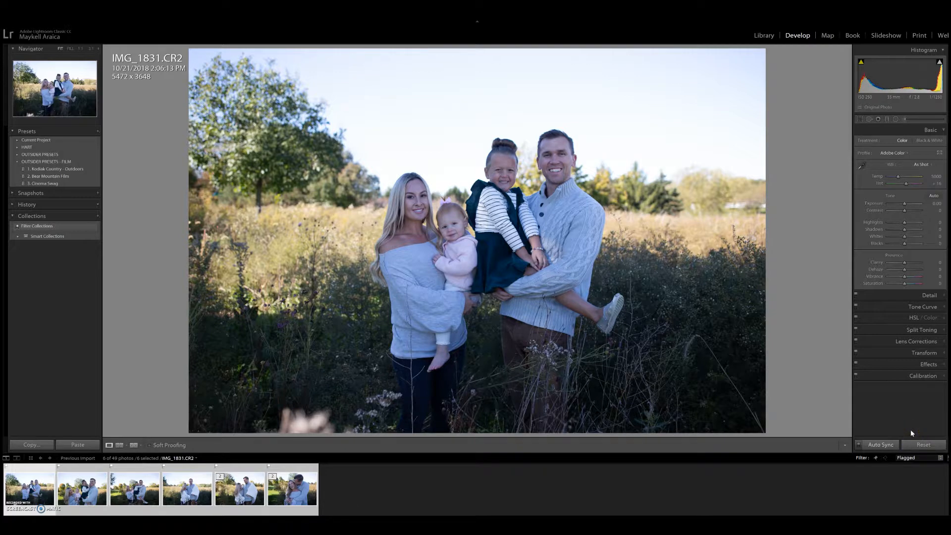
pyautogui.click(877, 442)
# Apply the Bear Mountain Film preset to all six photos and adjust them to Temp 6109 and Exposure +0.50
pyautogui.click(74, 483)
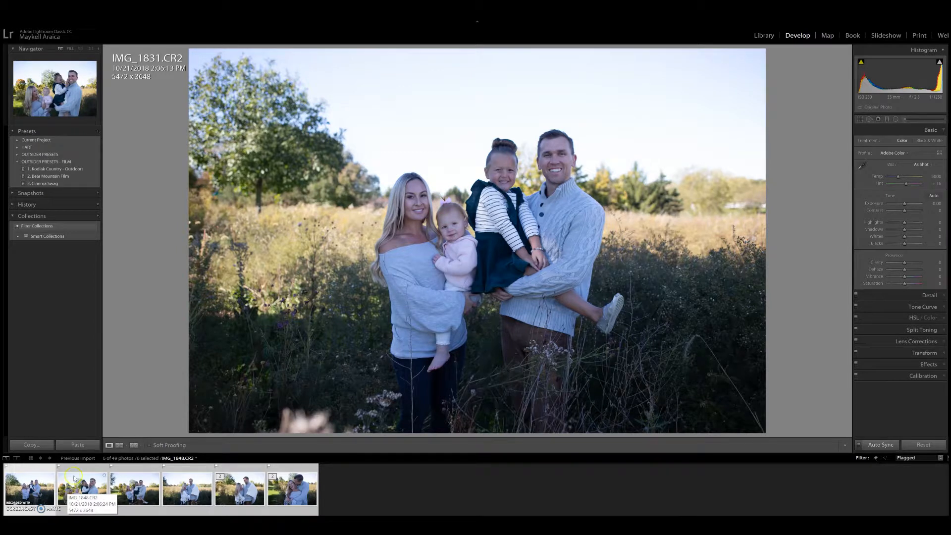
pyautogui.click(49, 176)
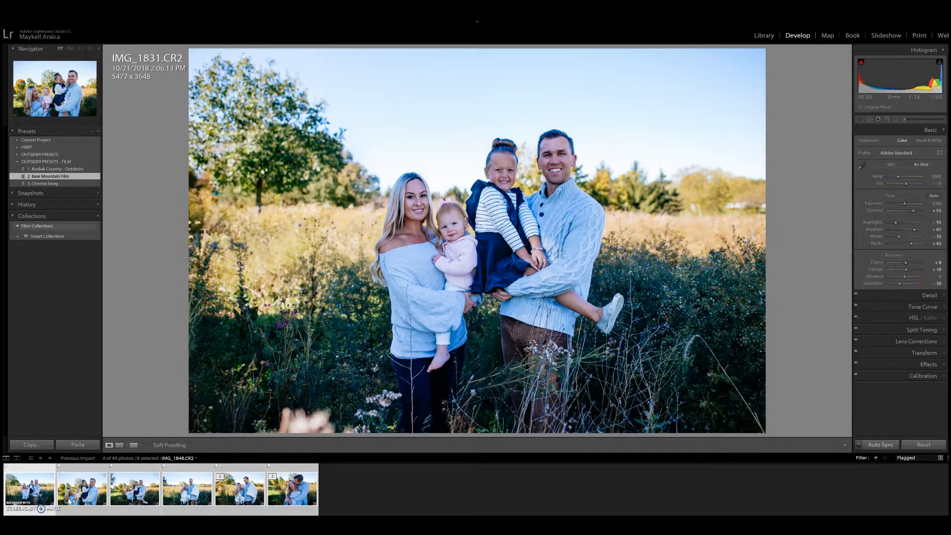
pyautogui.moveTo(898, 177); pyautogui.dragTo(905, 204)
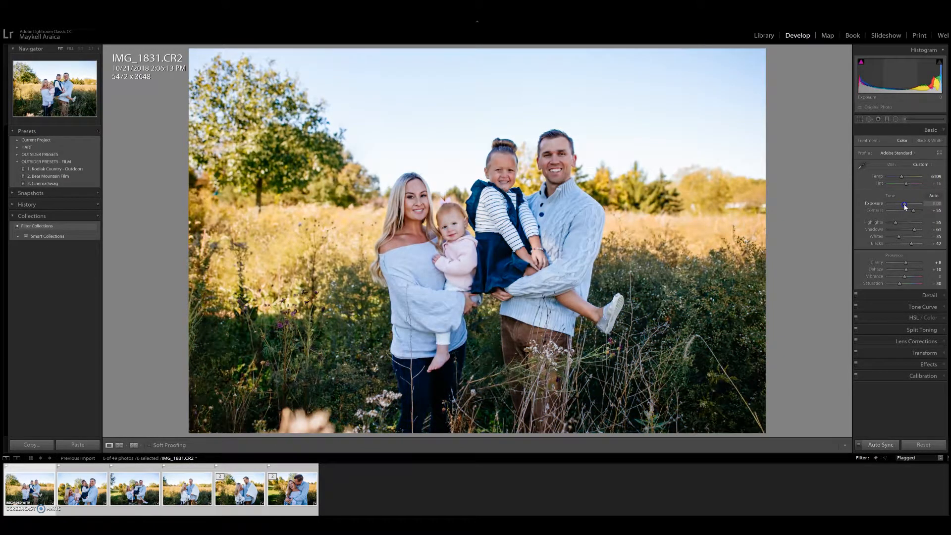
pyautogui.moveTo(904, 205); pyautogui.dragTo(906, 204)
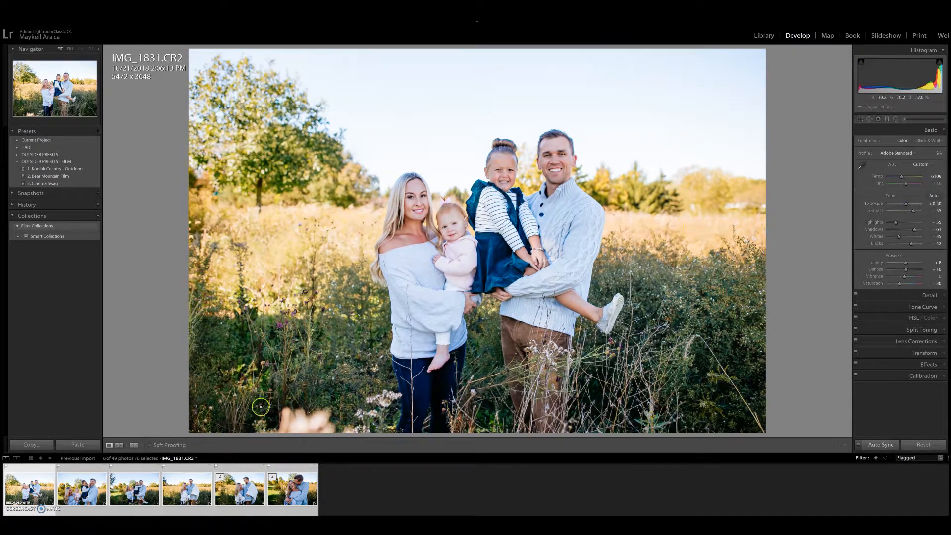
# Go through the photos from IMG_1848 to IMG_1901 and back to IMG_1831 to check the auto-synced edits
pyautogui.click(77, 495)
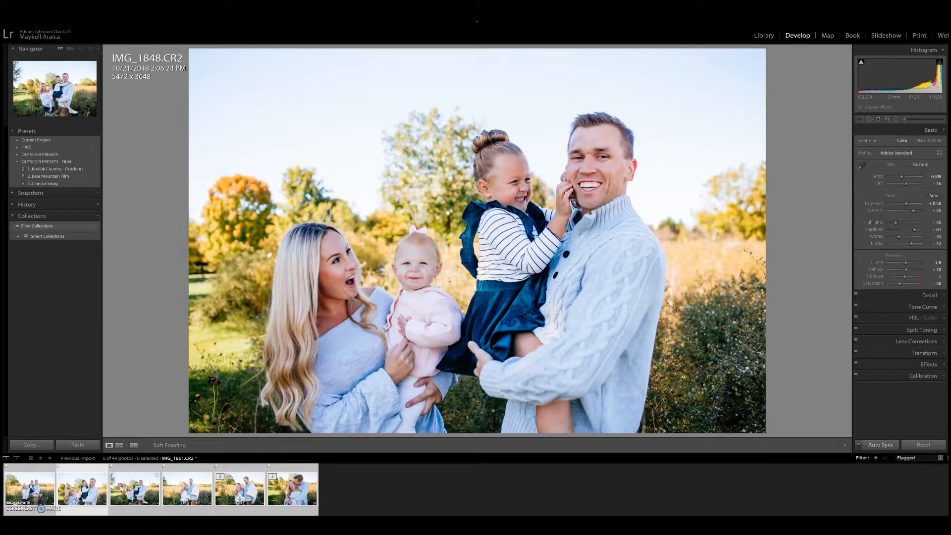
pyautogui.click(192, 488)
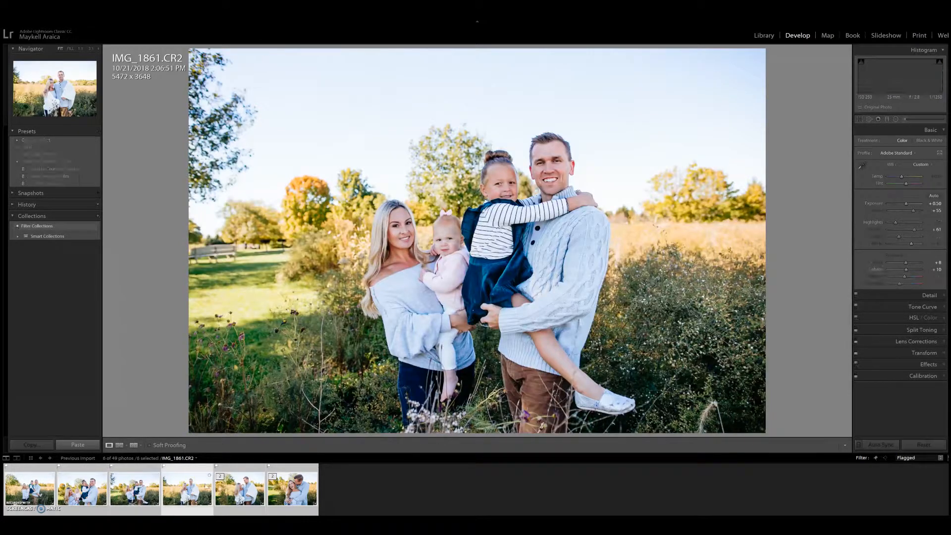
pyautogui.click(239, 488)
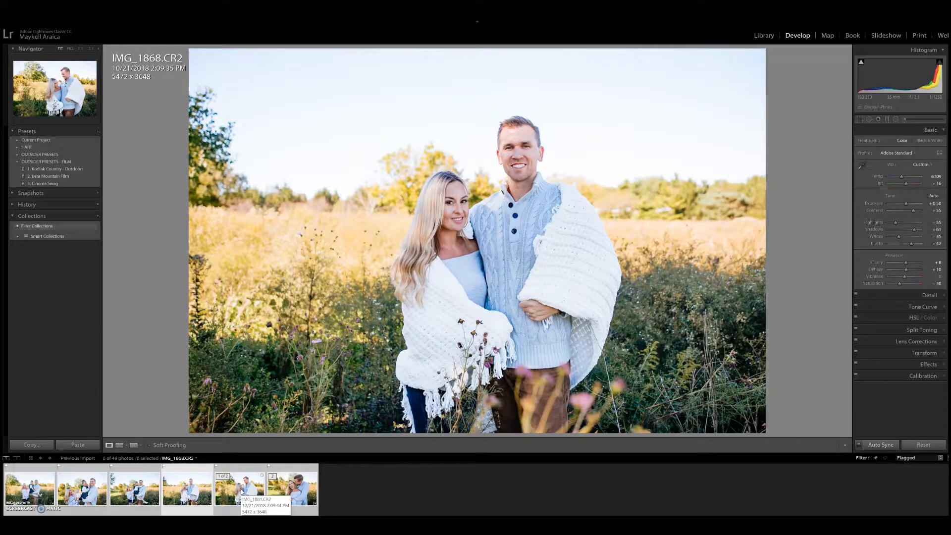
pyautogui.click(272, 489)
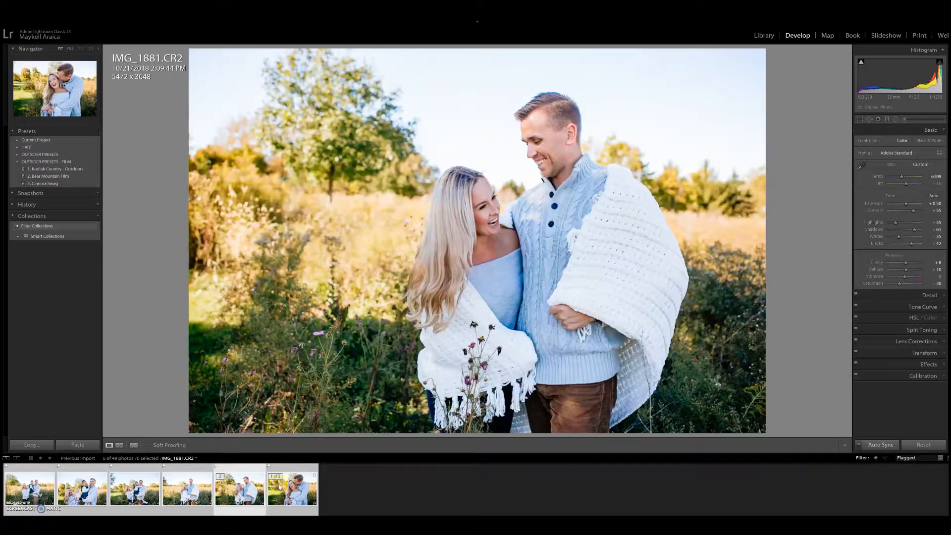
pyautogui.click(283, 484)
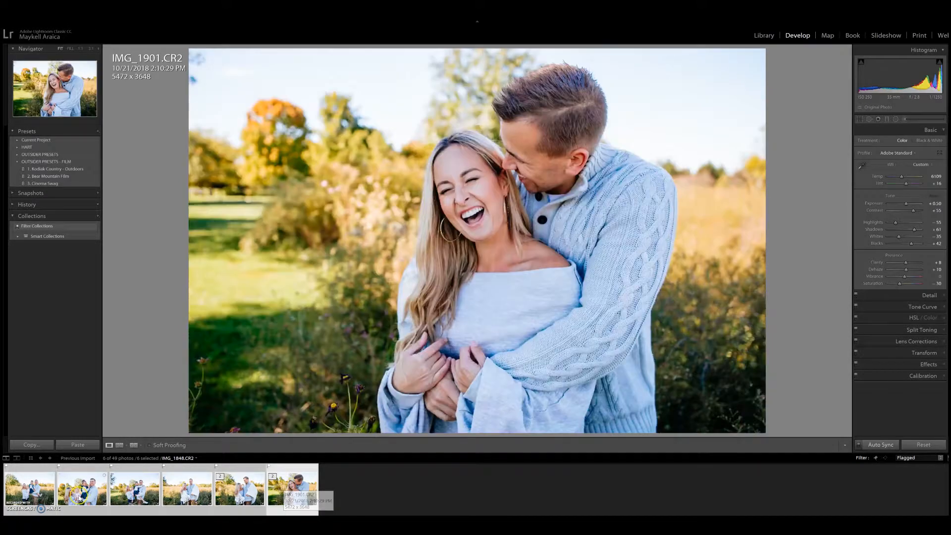
pyautogui.click(81, 496)
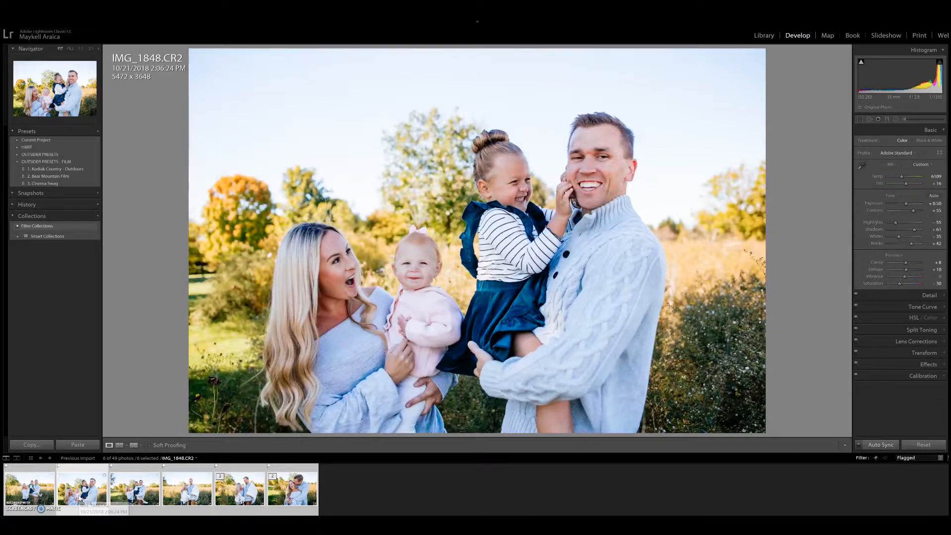
pyautogui.click(37, 496)
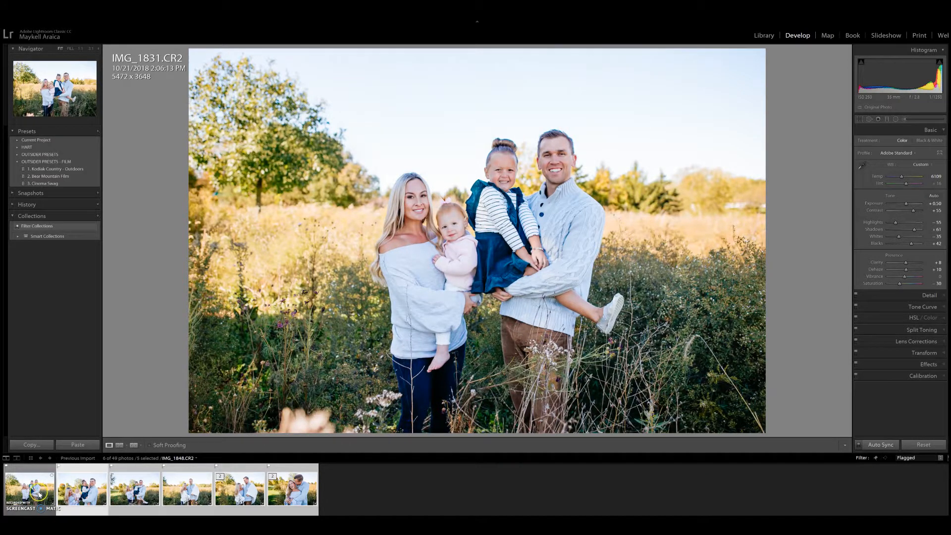
# Select only IMG_1848 and raise its Exposure to +2.29
pyautogui.doubleClick(38, 494)
pyautogui.click(102, 490)
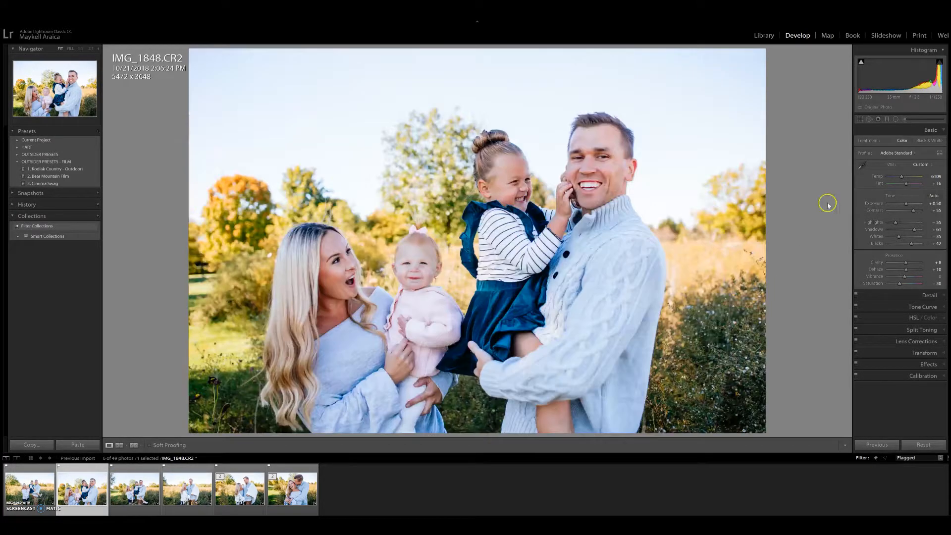
pyautogui.moveTo(907, 204); pyautogui.dragTo(912, 204)
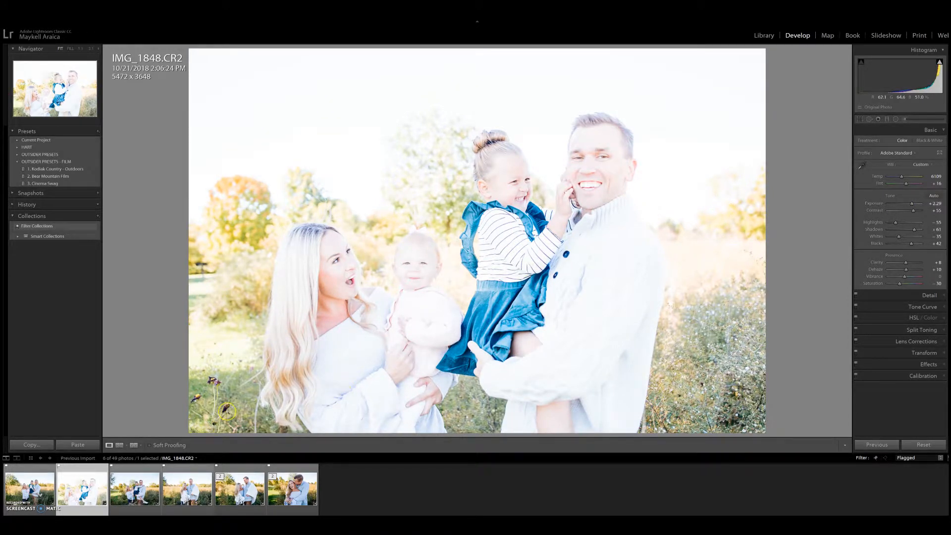
# Select all six photos with IMG_1831 active and set their Exposure to +0.66 through Auto Sync
pyautogui.click(31, 487)
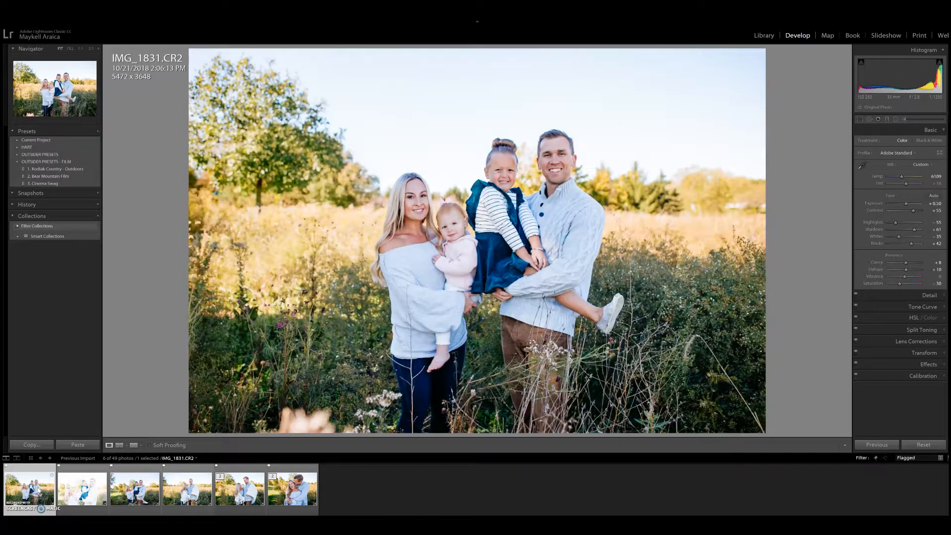
pyautogui.hotkey('ctrl', 'a')
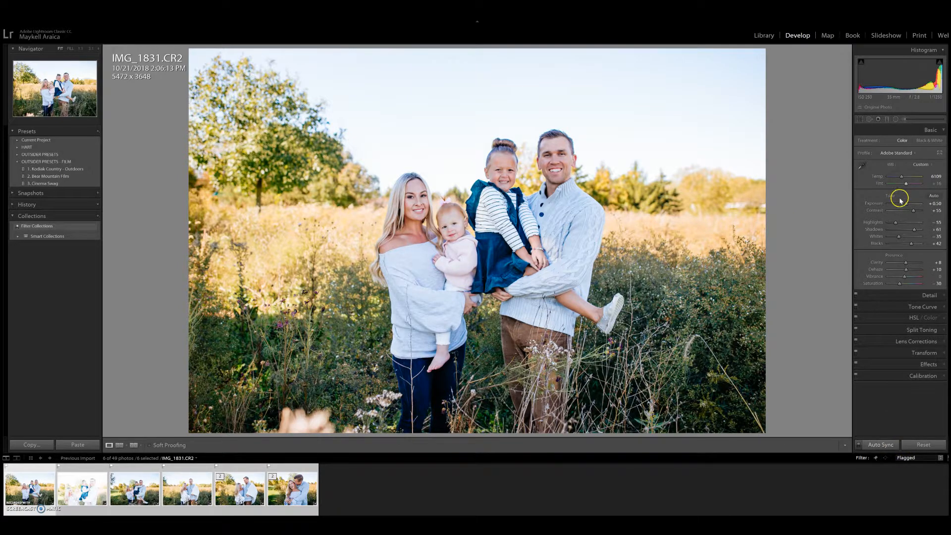
pyautogui.moveTo(908, 206); pyautogui.dragTo(908, 207)
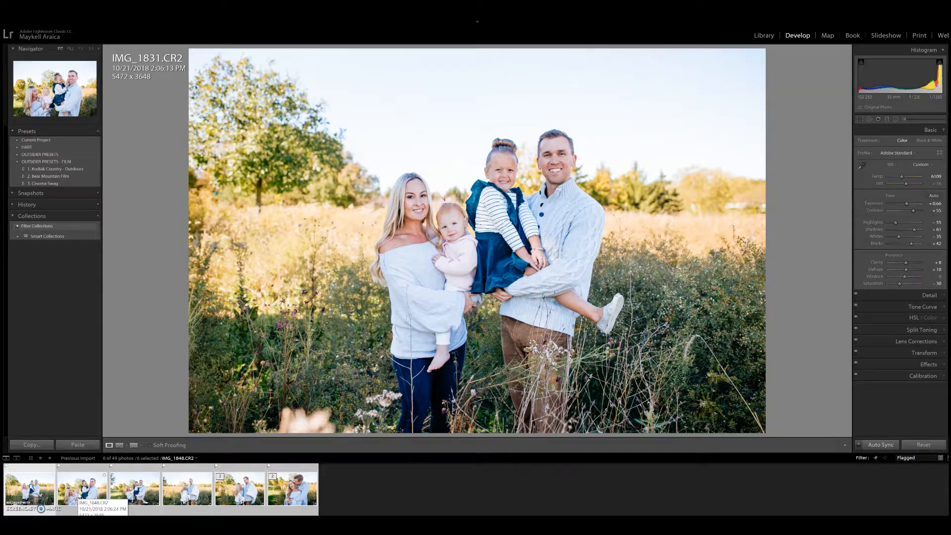
# Select only IMG_1848, try several much brighter Exposure values on it, and reset its Exposure to 0.00
pyautogui.click(79, 496)
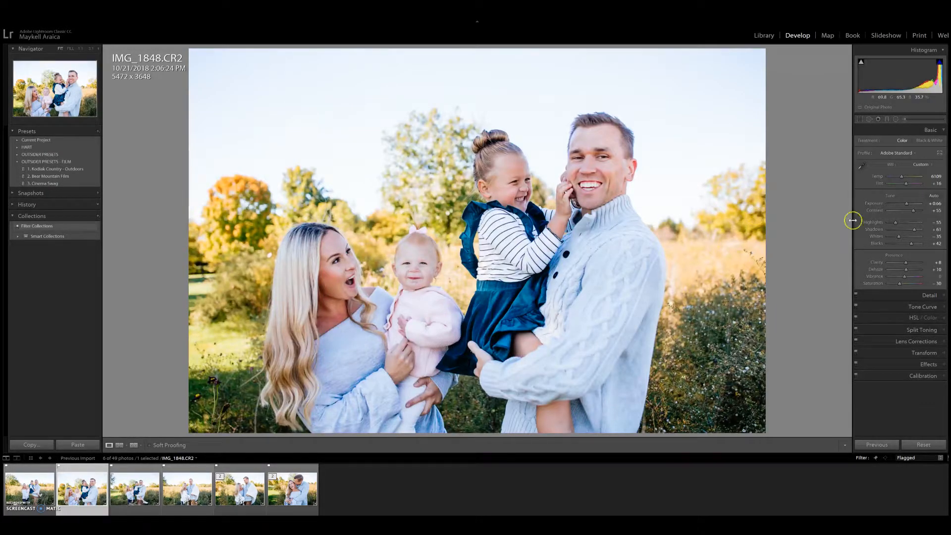
pyautogui.click(916, 204)
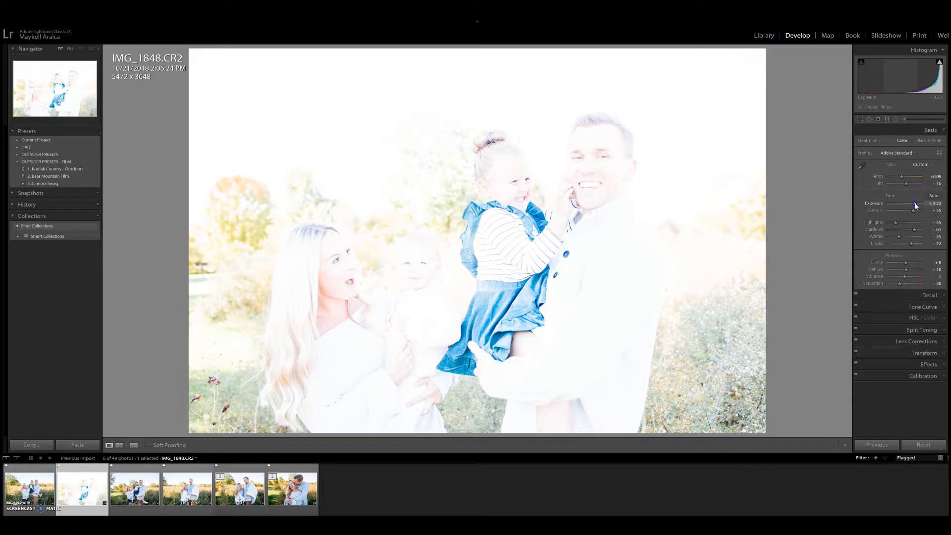
pyautogui.click(920, 204)
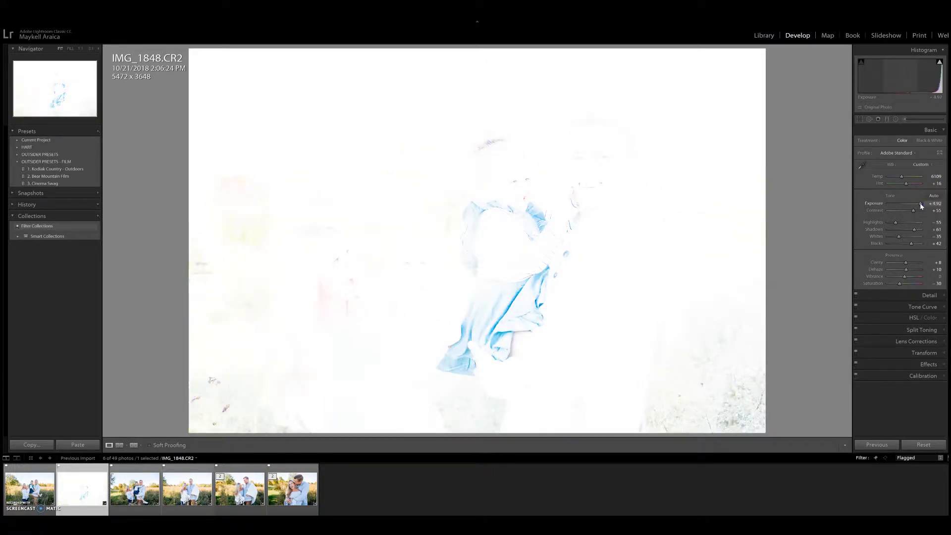
pyautogui.moveTo(920, 205); pyautogui.dragTo(912, 204)
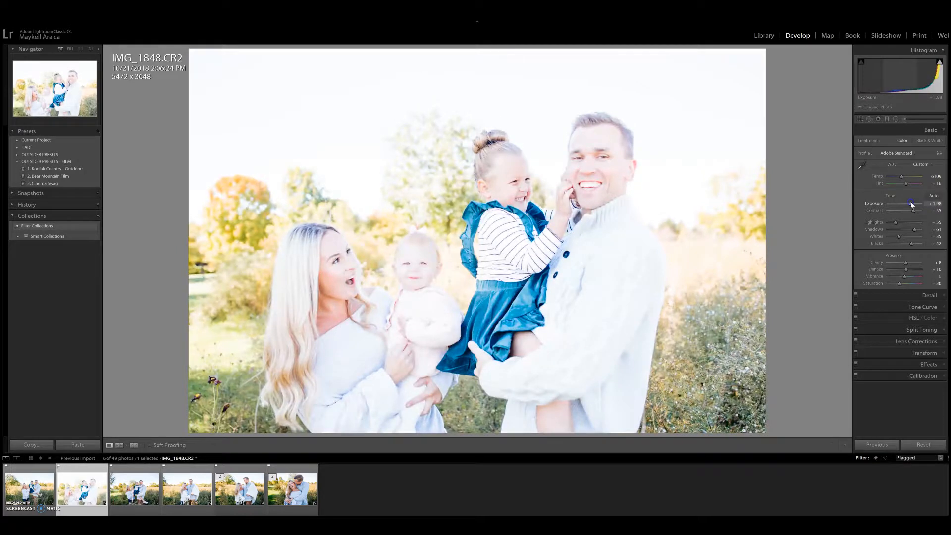
pyautogui.doubleClick(911, 204)
pyautogui.moveTo(906, 206); pyautogui.dragTo(913, 207)
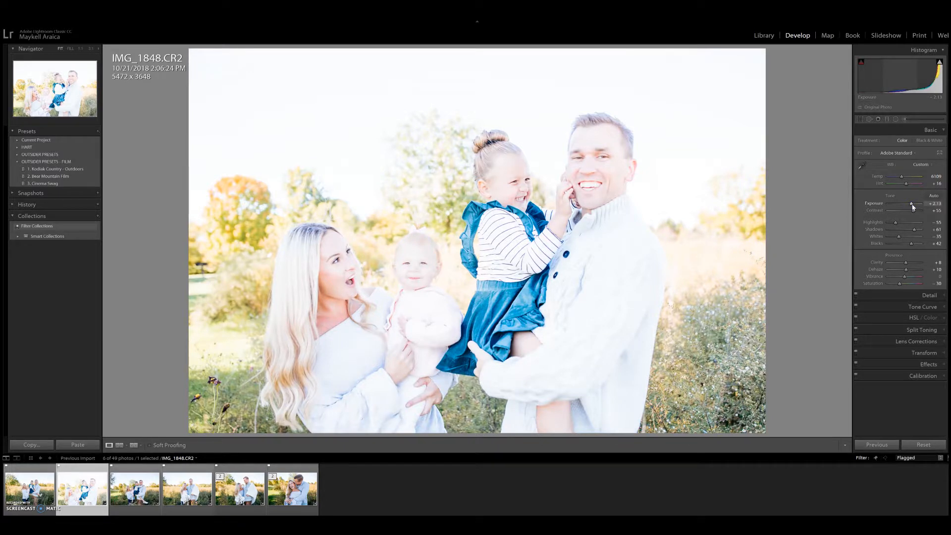
pyautogui.moveTo(913, 208); pyautogui.dragTo(918, 207)
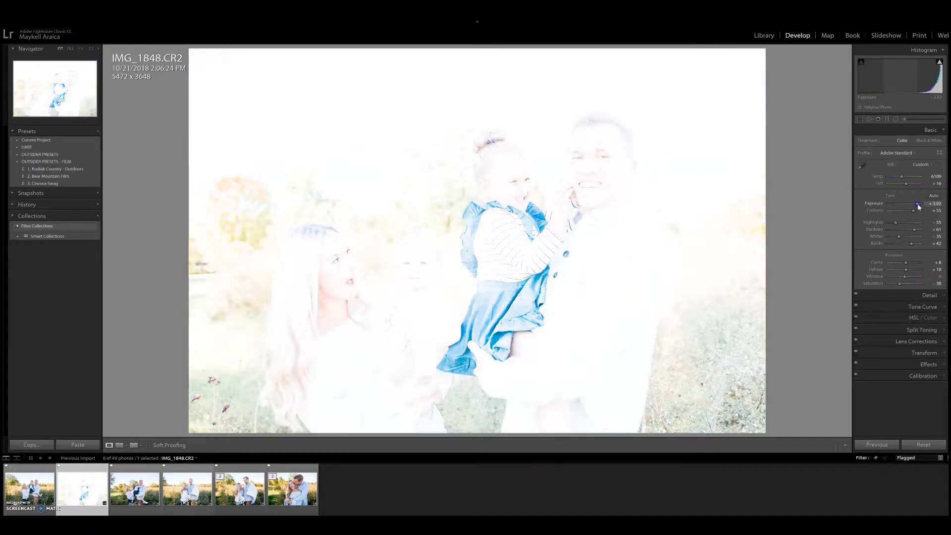
pyautogui.doubleClick(917, 204)
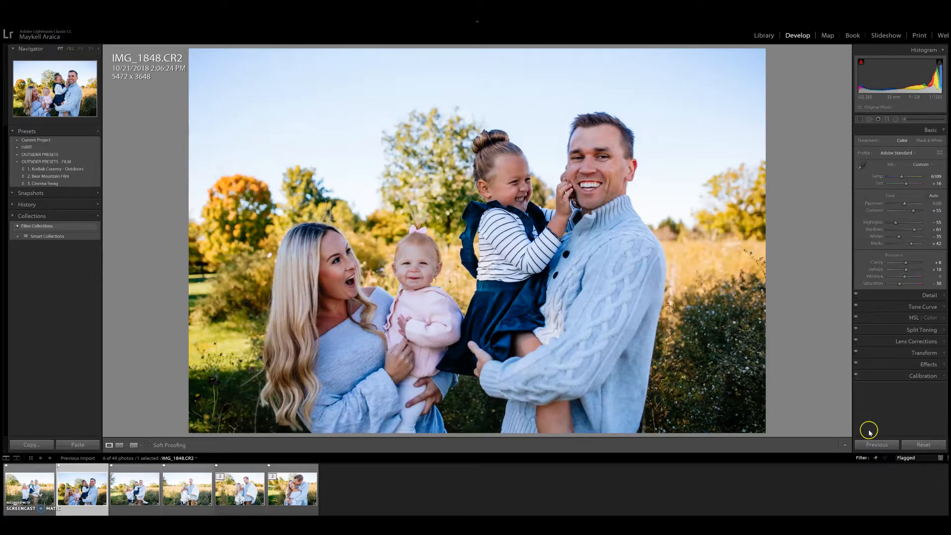
# Select all six photos again with IMG_1831 active and toggle the Auto Sync switch
pyautogui.click(22, 488)
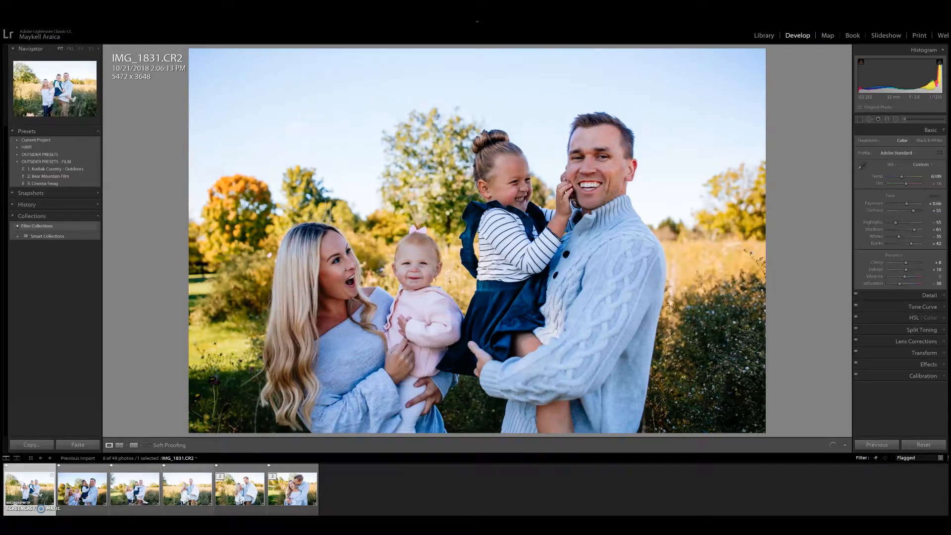
pyautogui.hotkey('ctrl', 'a')
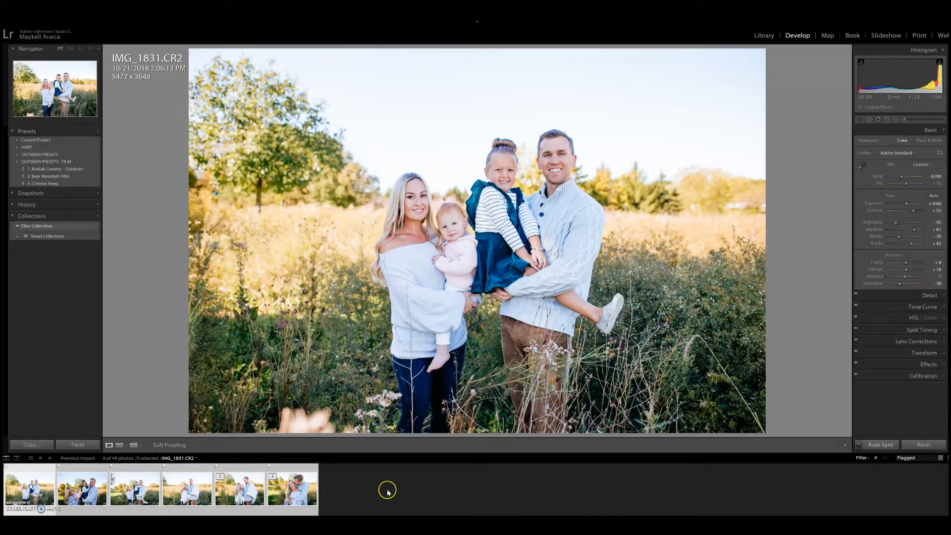
pyautogui.click(858, 445)
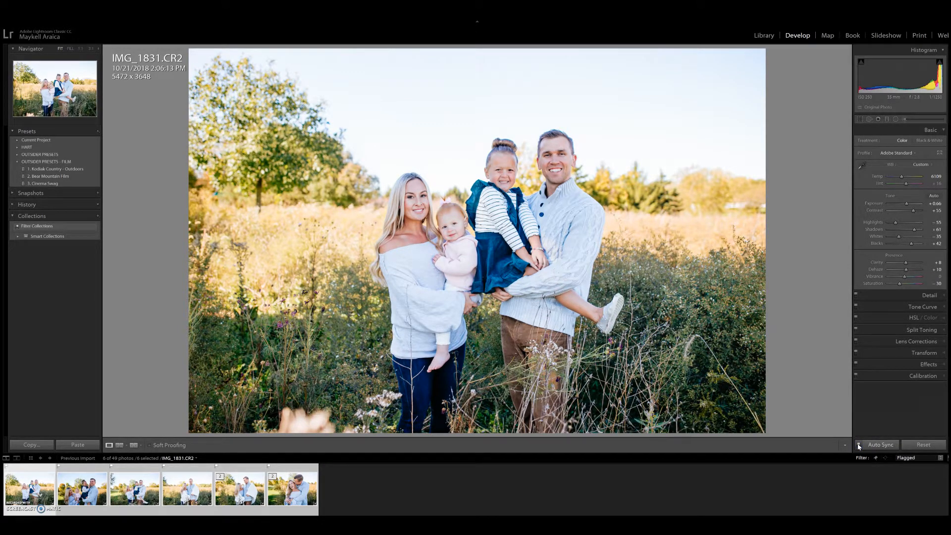